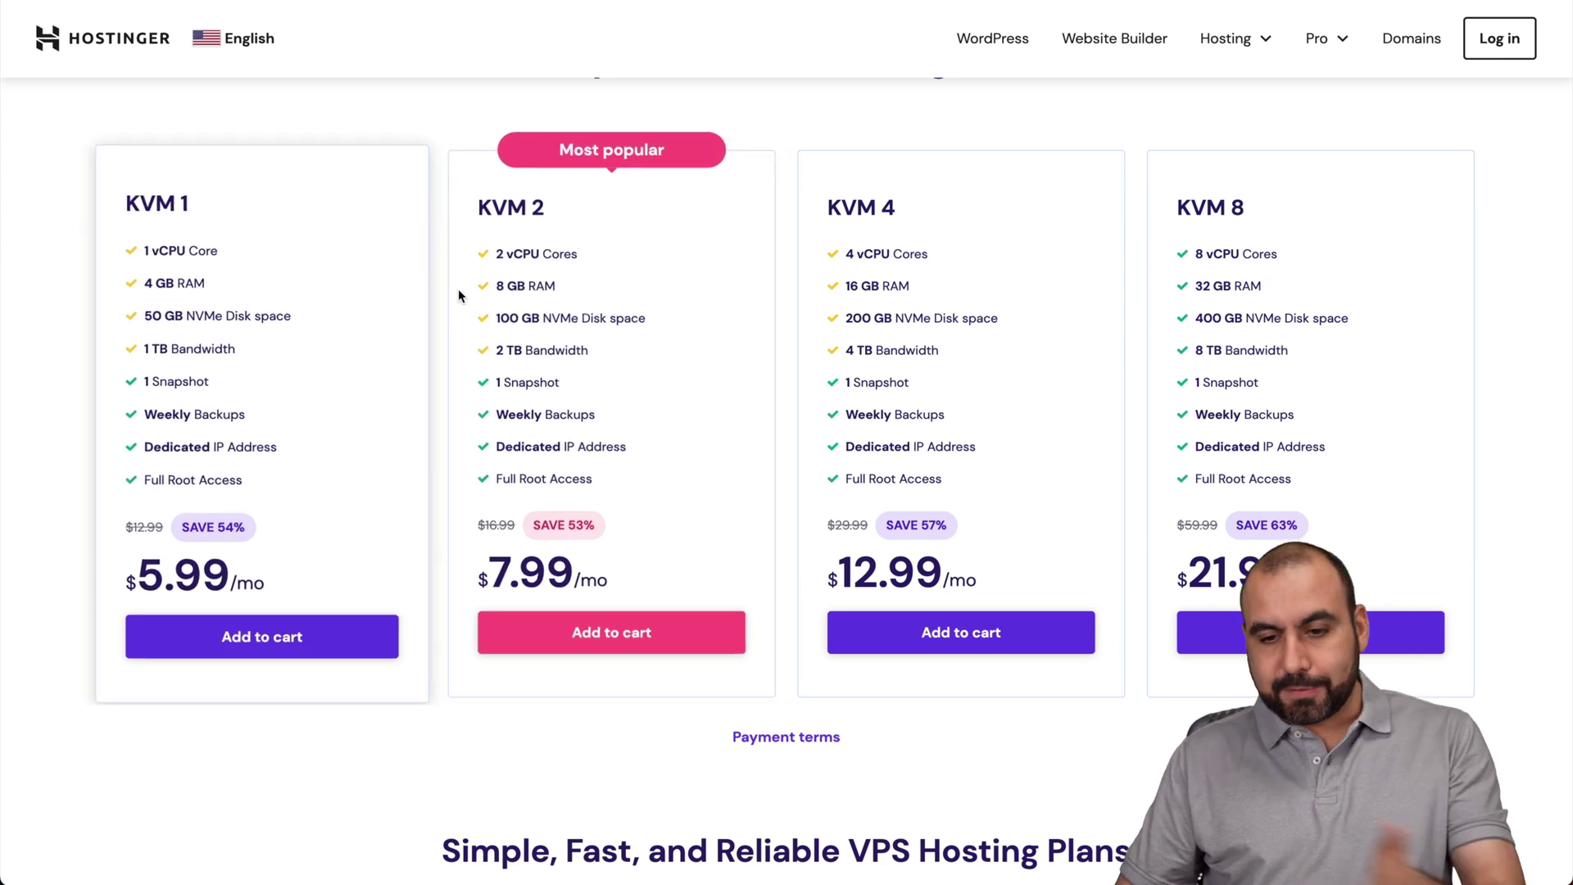
# - Add the KVM 2 plan to the cart and go to the payment section for the 12-month period
pyautogui.click(630, 635)
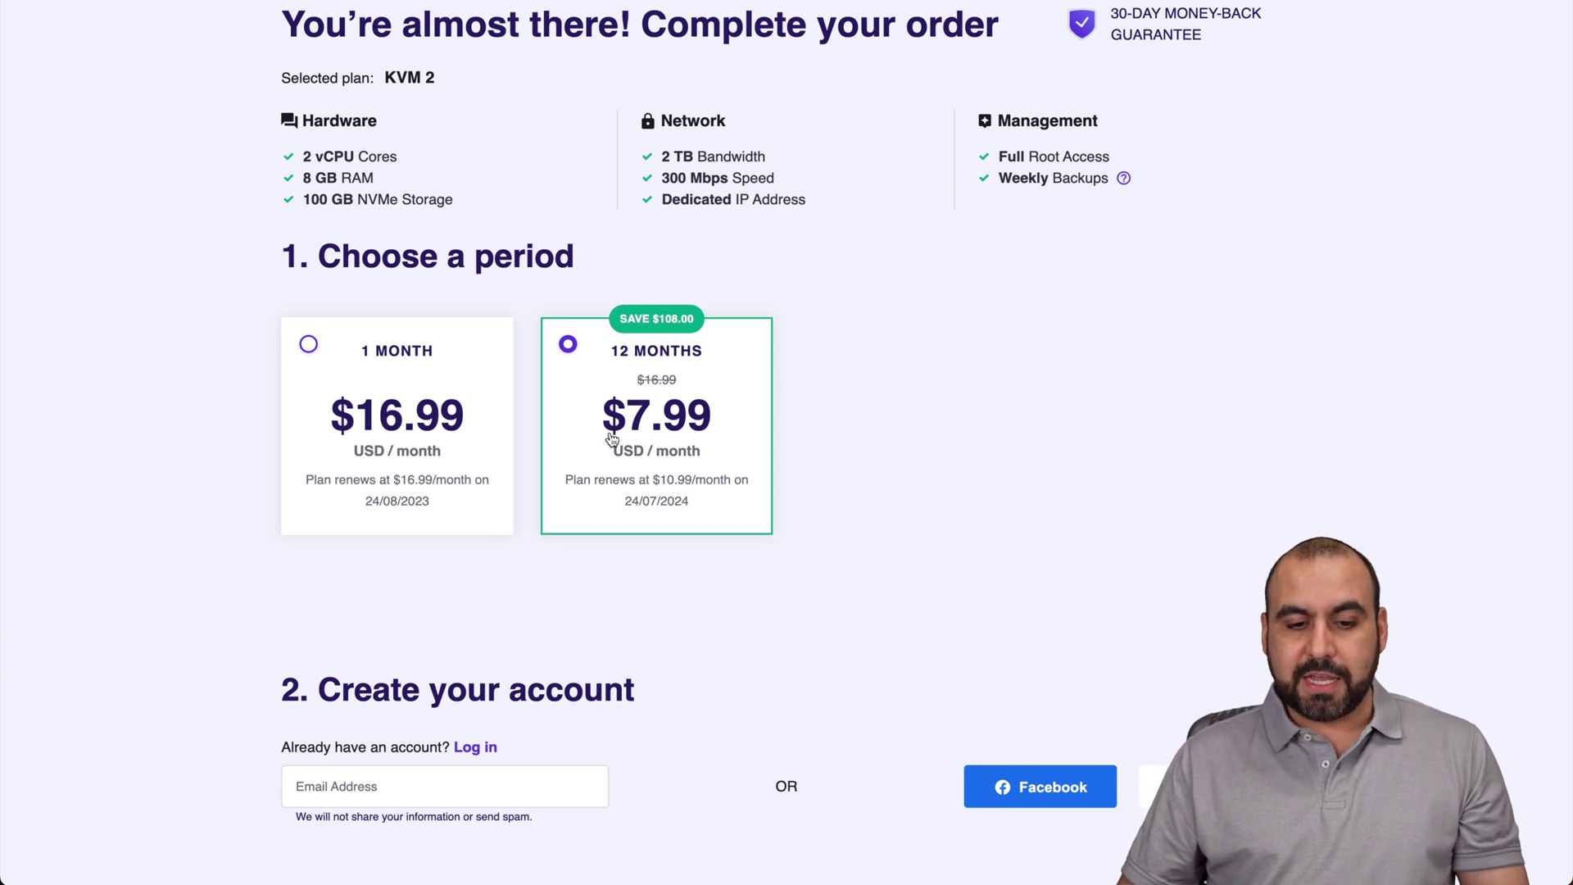
pyautogui.scroll(-2, 865, 438)
pyautogui.scroll(-8, 865, 438)
# - Apply the coupon code SAASMASTER to the KVM 2 order
pyautogui.click(706, 425)
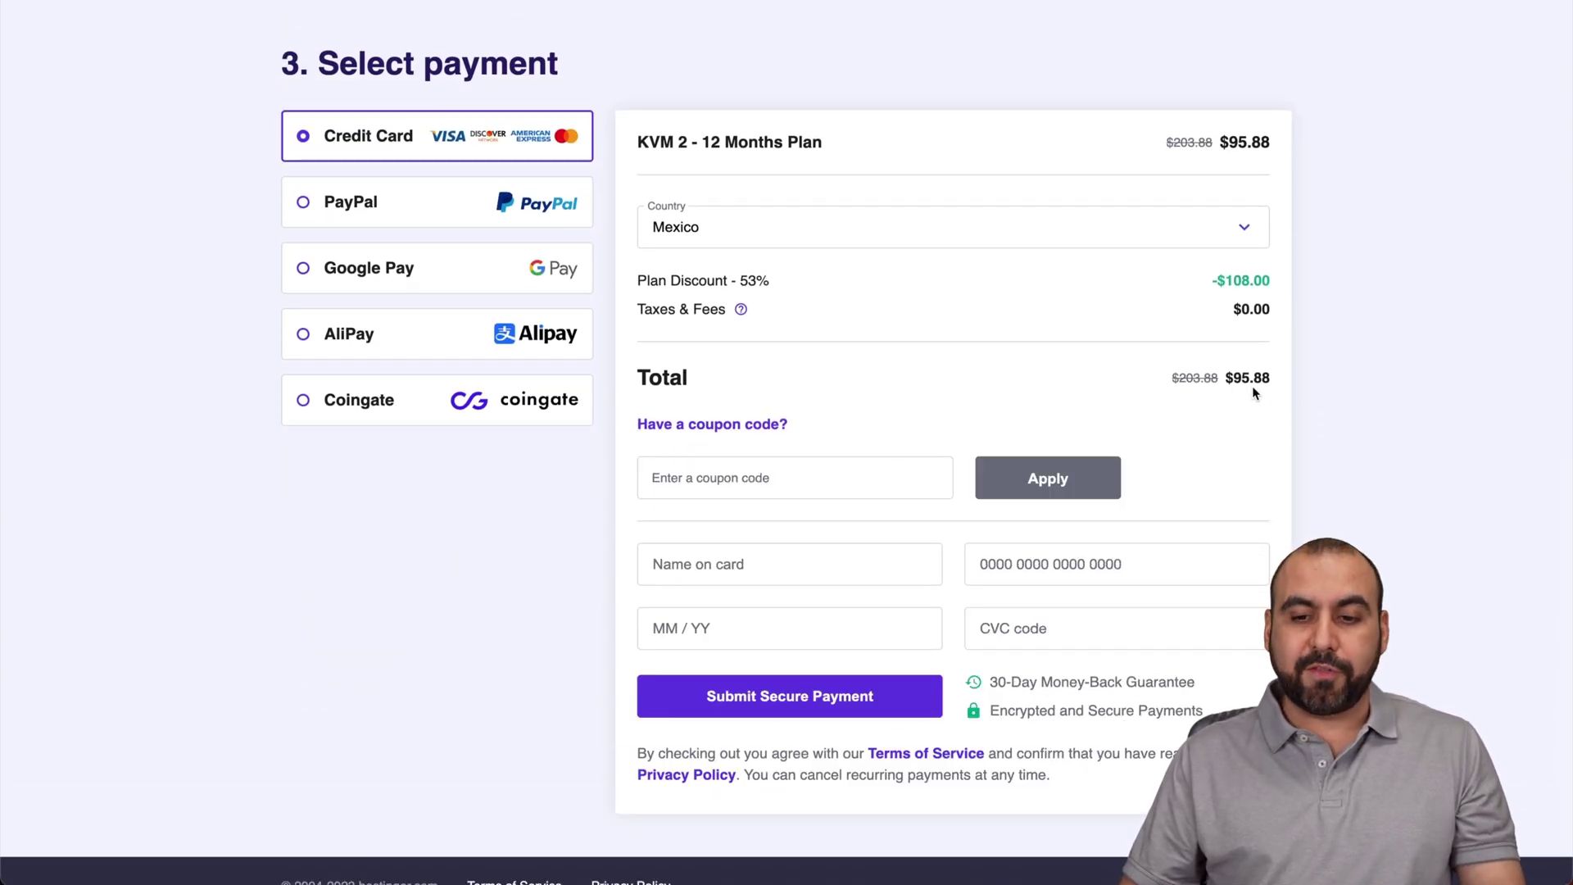
pyautogui.click(760, 479)
pyautogui.write('SAA')
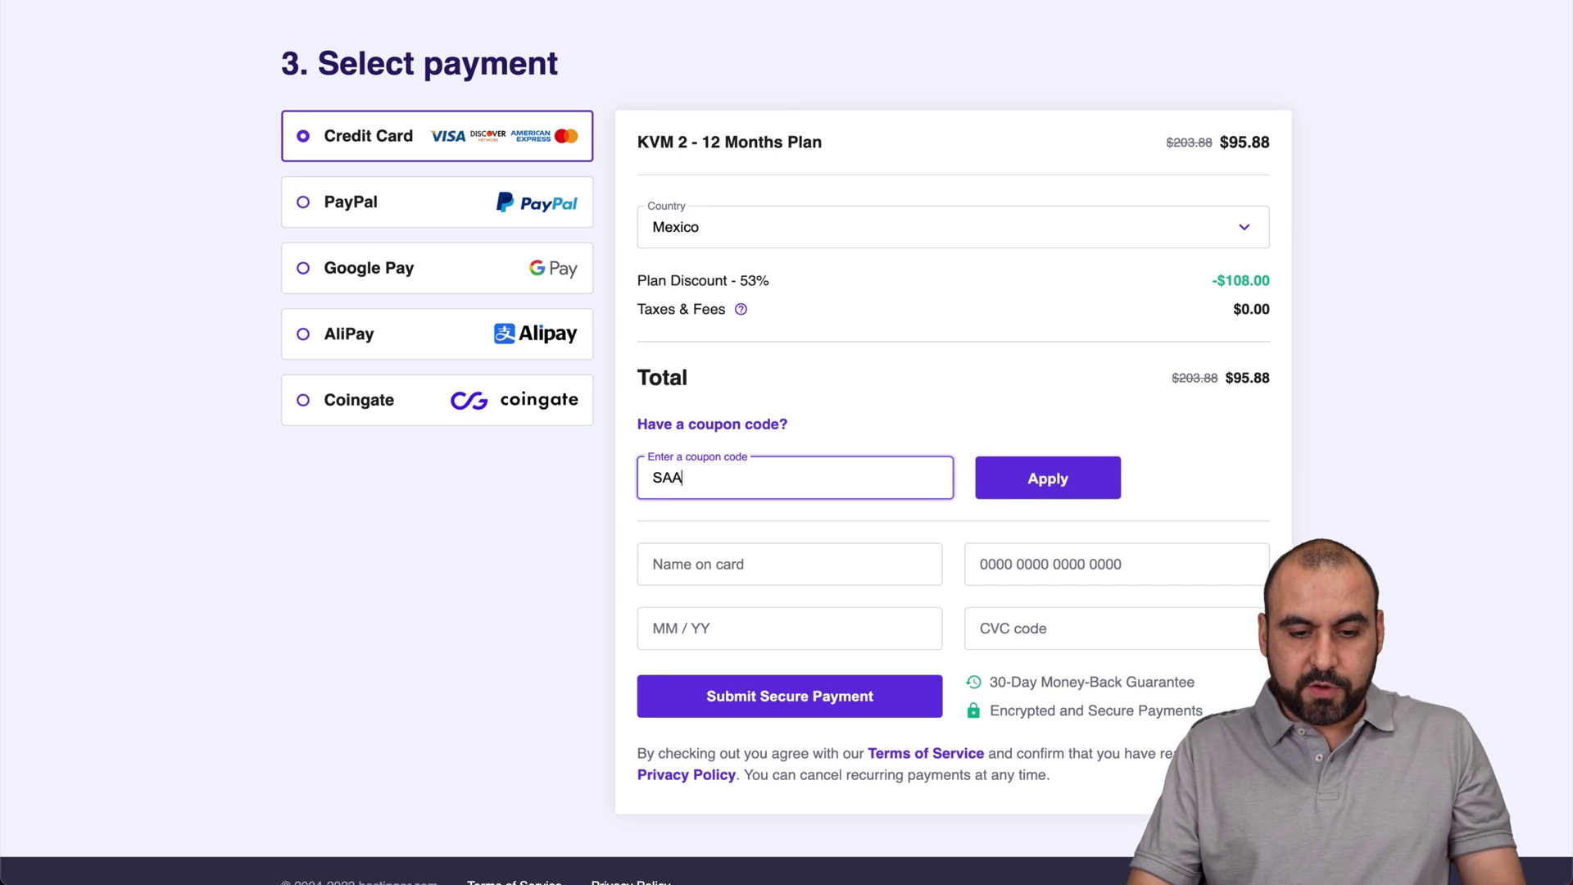
pyautogui.write('SMASTER')
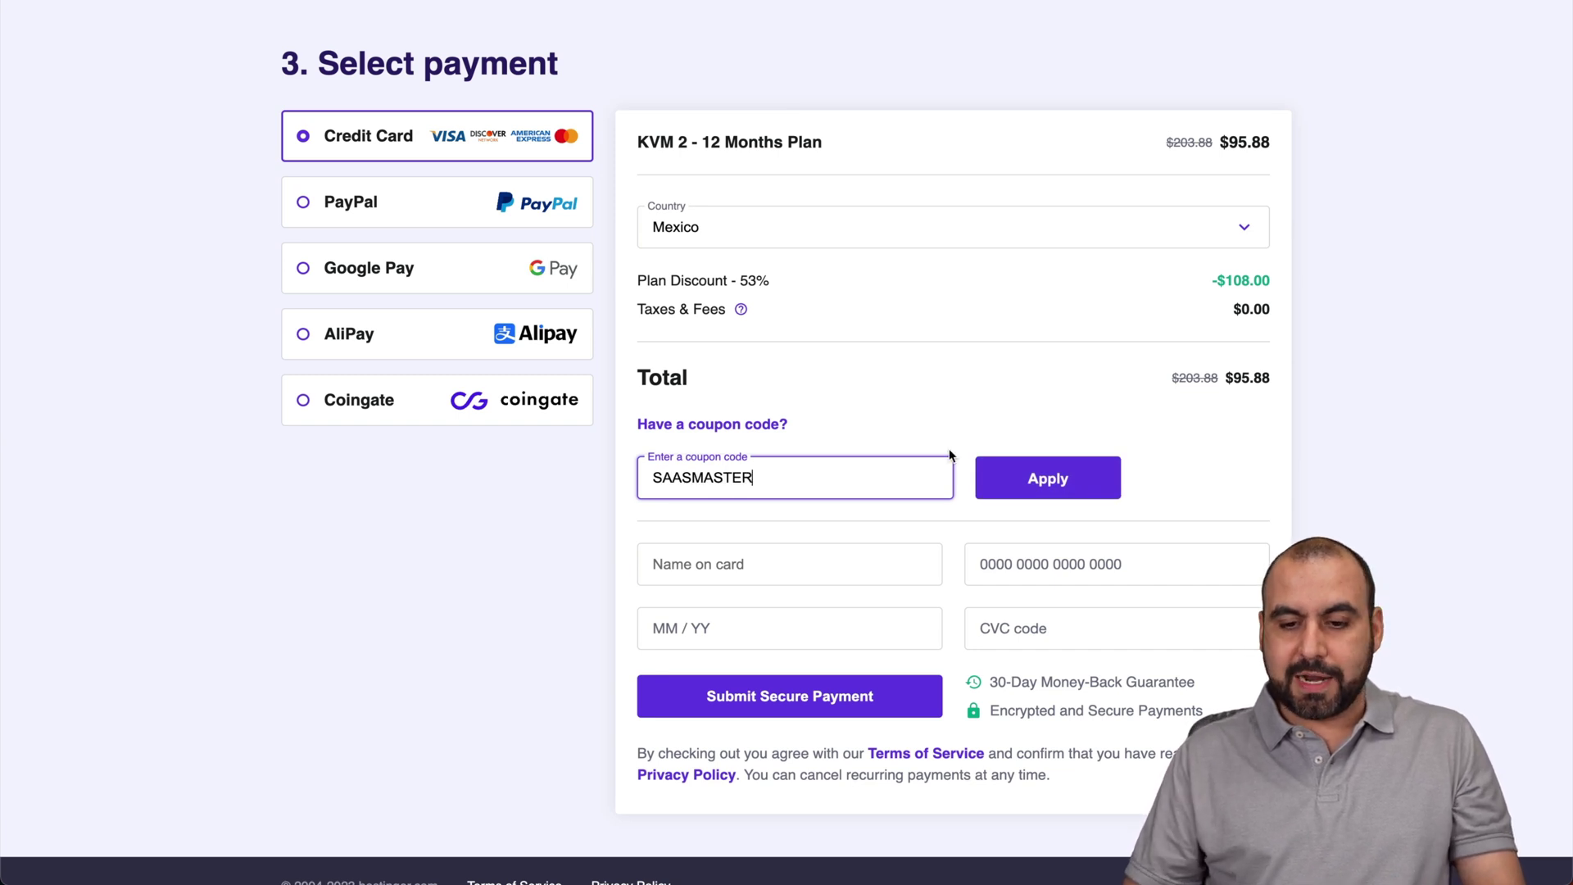
pyautogui.click(1006, 465)
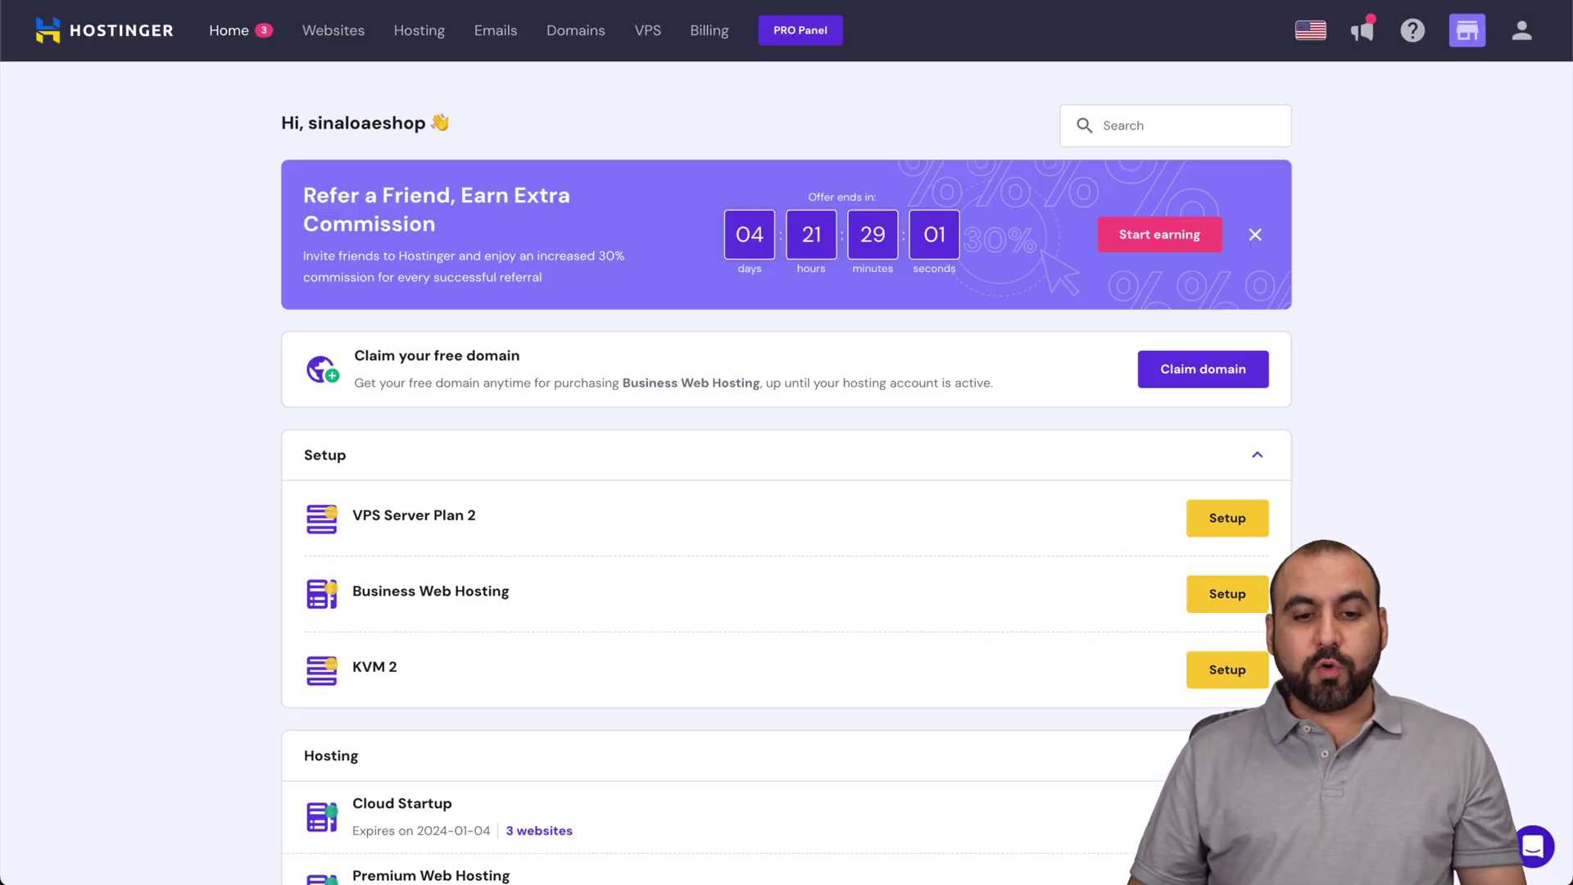
# - Start the guided setup for the KVM 2 server
pyautogui.scroll(-1, 565, 614)
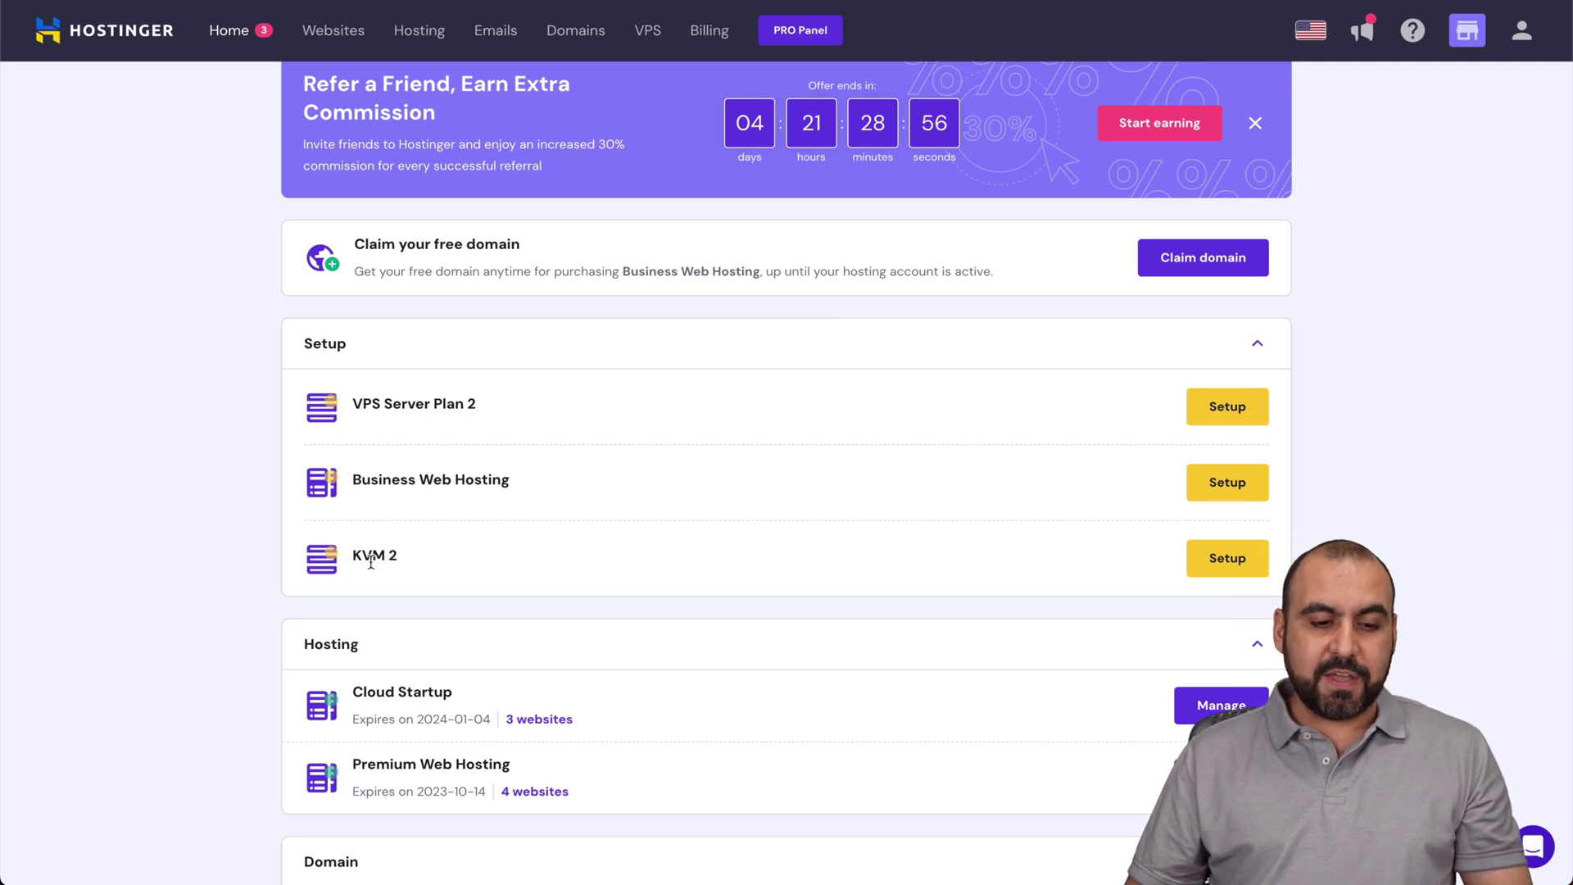
pyautogui.click(1205, 560)
pyautogui.scroll(-1, 942, 588)
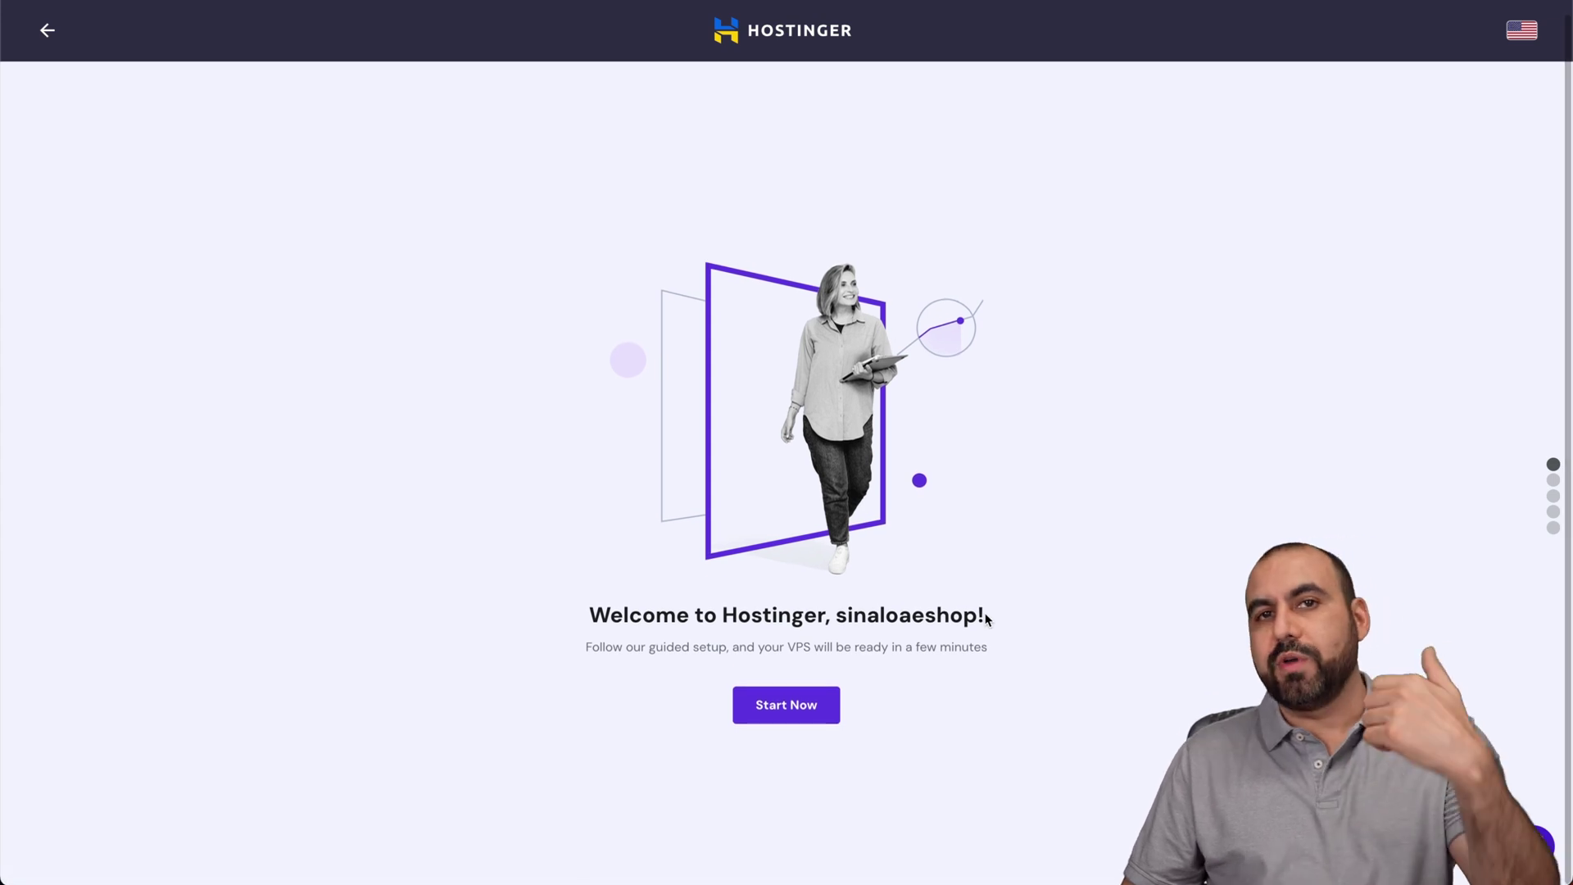
pyautogui.click(800, 716)
# - Choose United States of America as the new VPS location and continue to the operating system selection
pyautogui.click(791, 485)
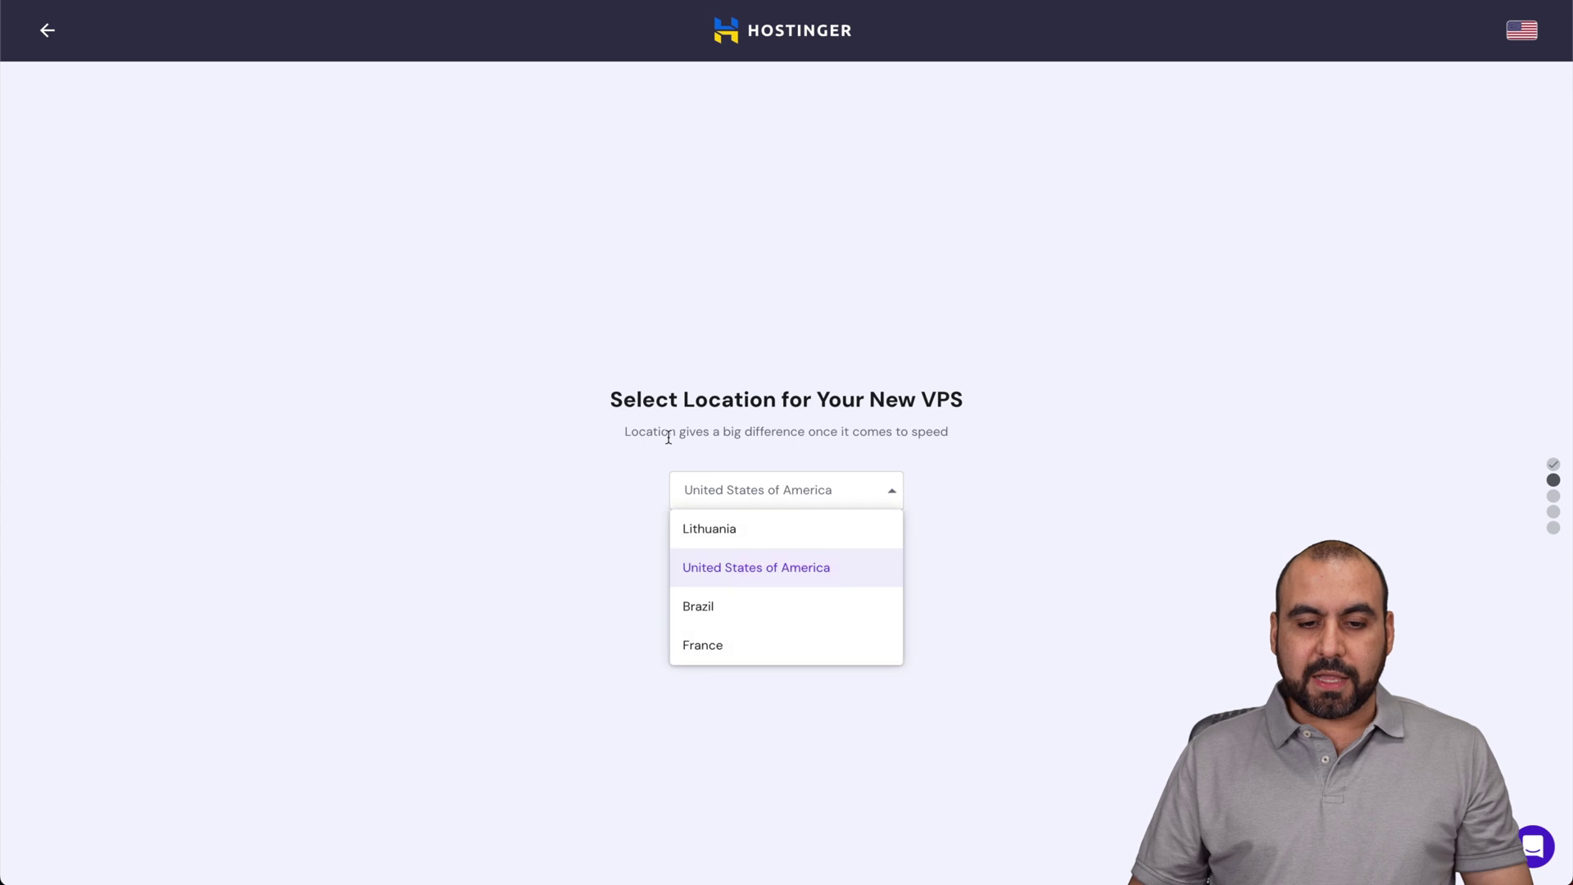
pyautogui.scroll(-1, 976, 418)
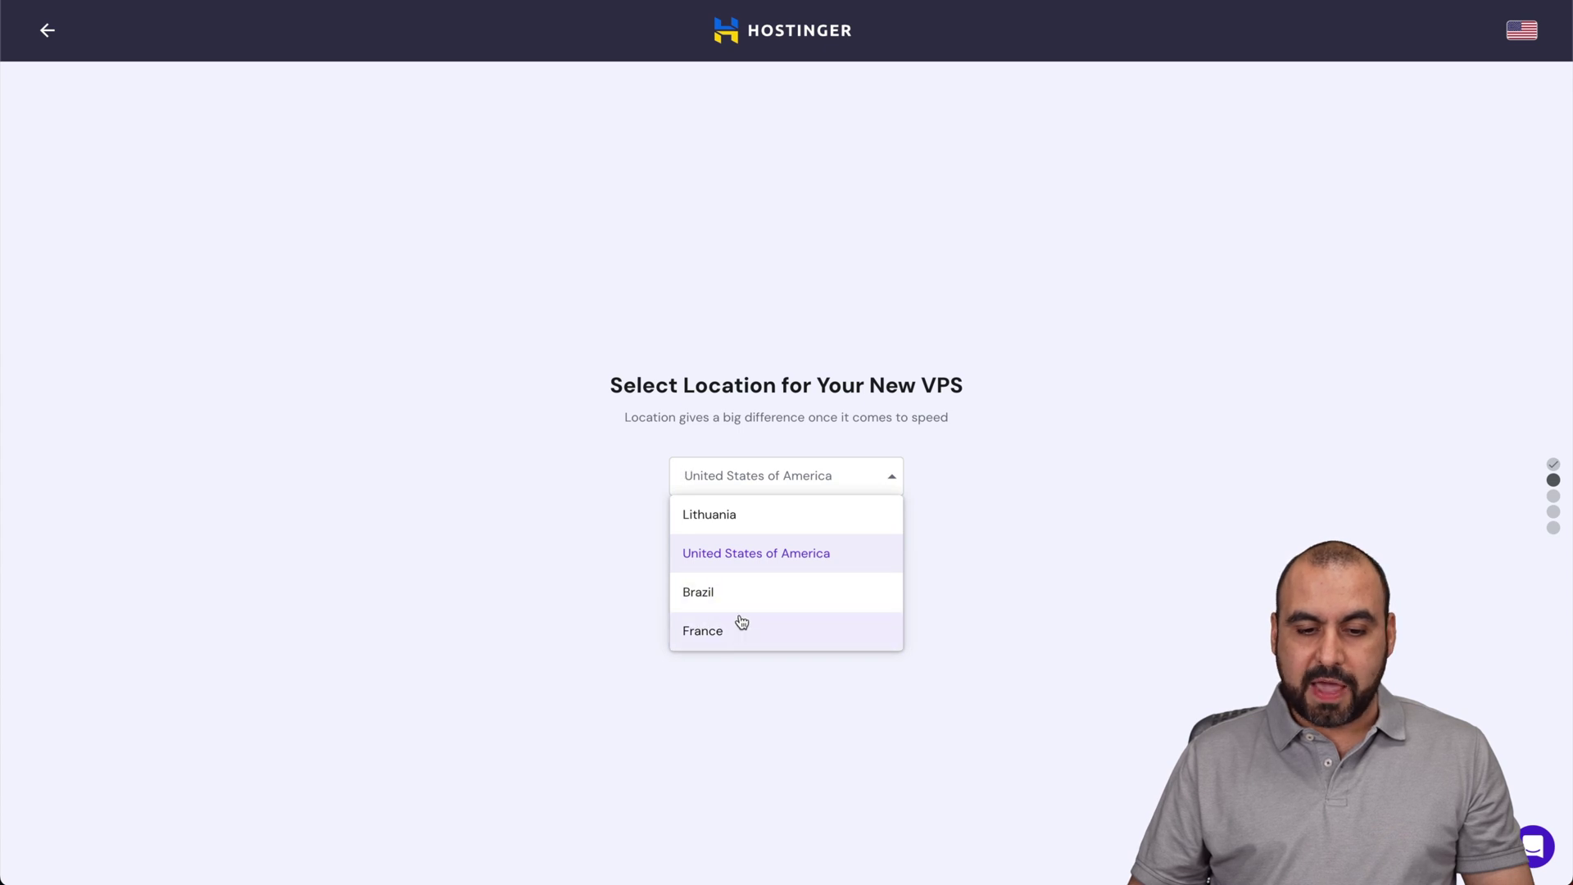
pyautogui.click(824, 560)
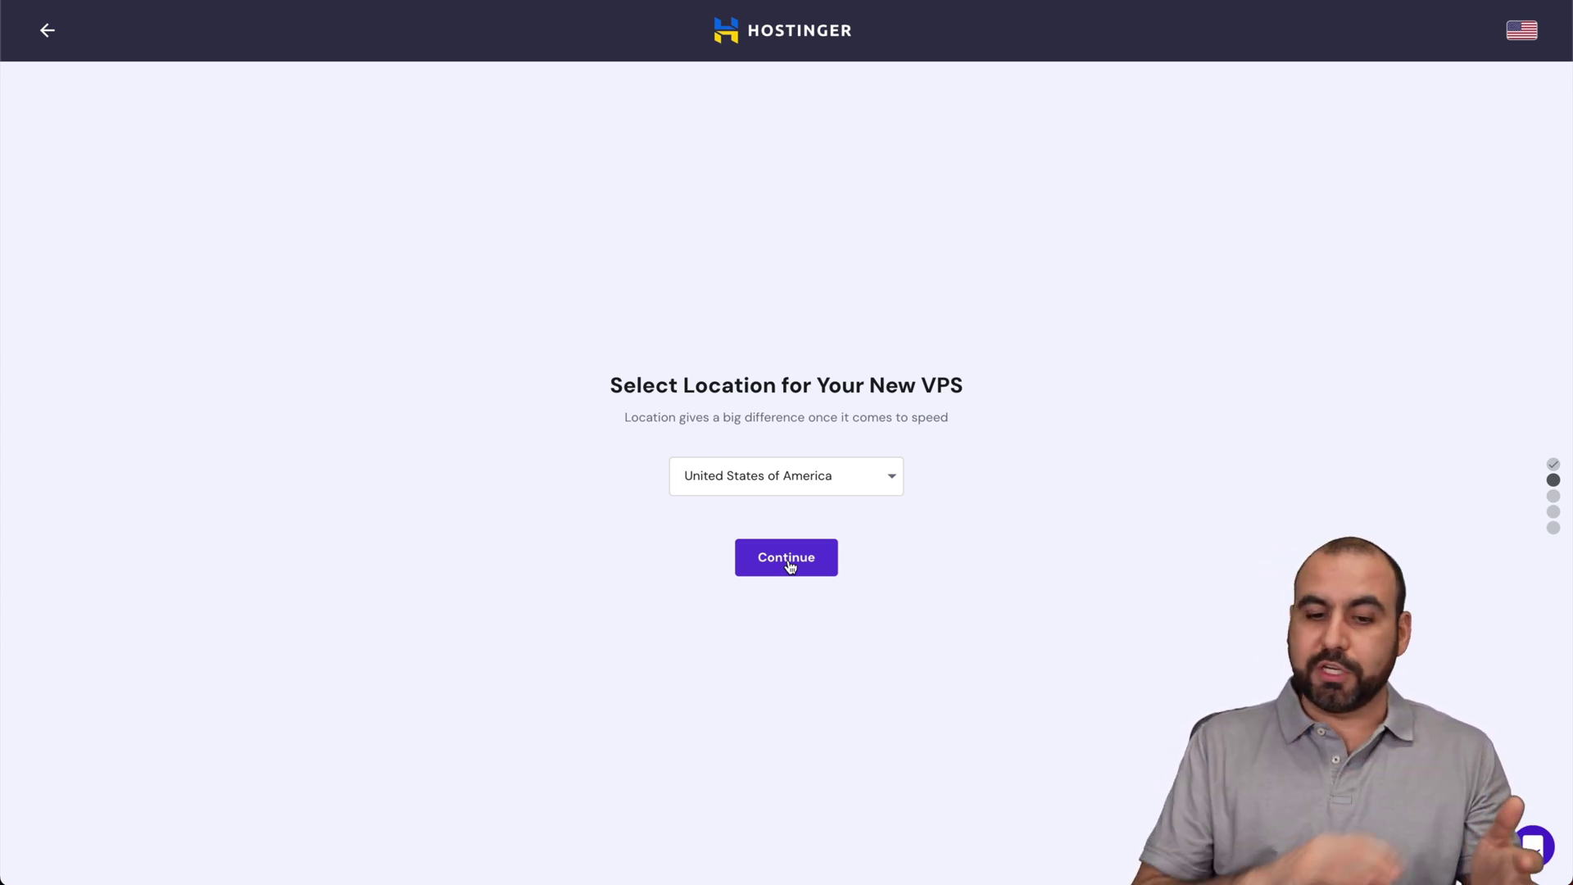
pyautogui.click(737, 480)
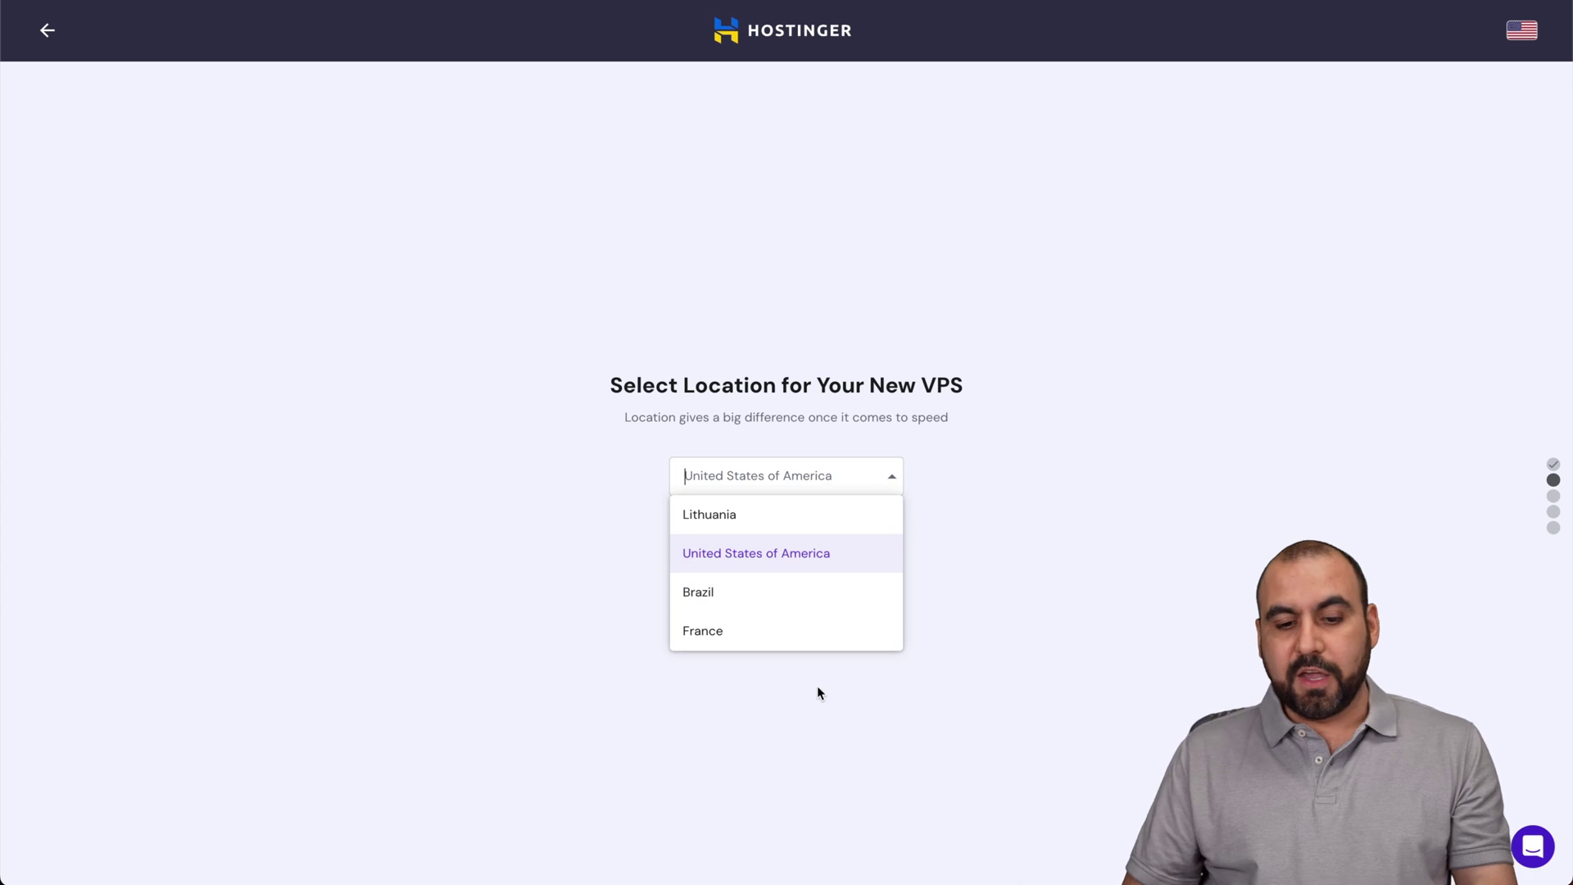
pyautogui.click(986, 548)
pyautogui.click(790, 553)
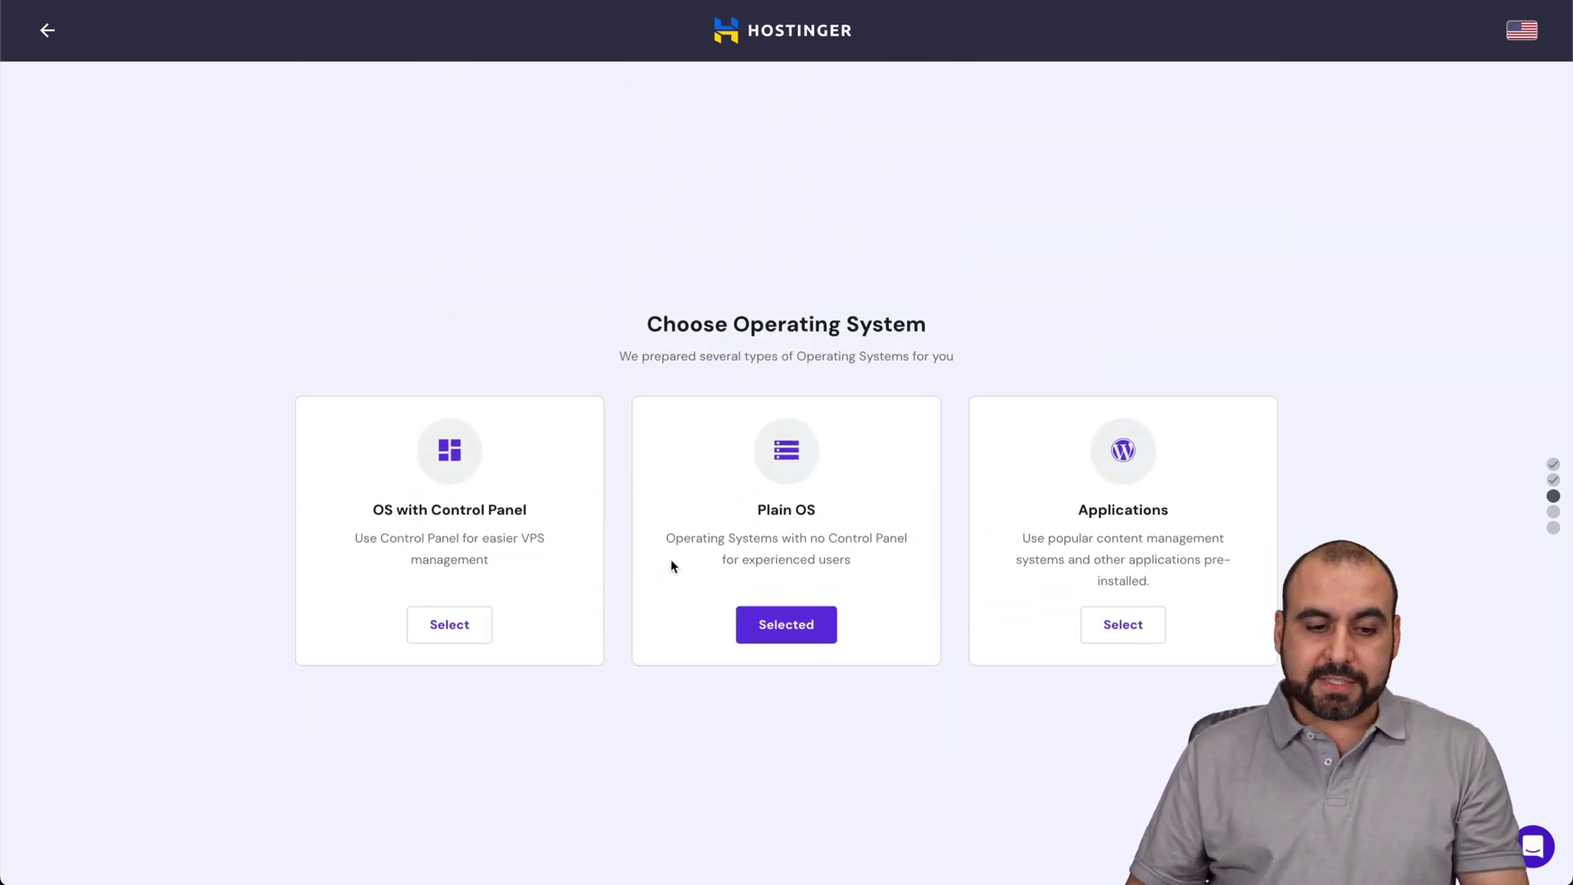
# - Examine the OS with Control Panel options, including the additional control panels
pyautogui.scroll(-1, 642, 699)
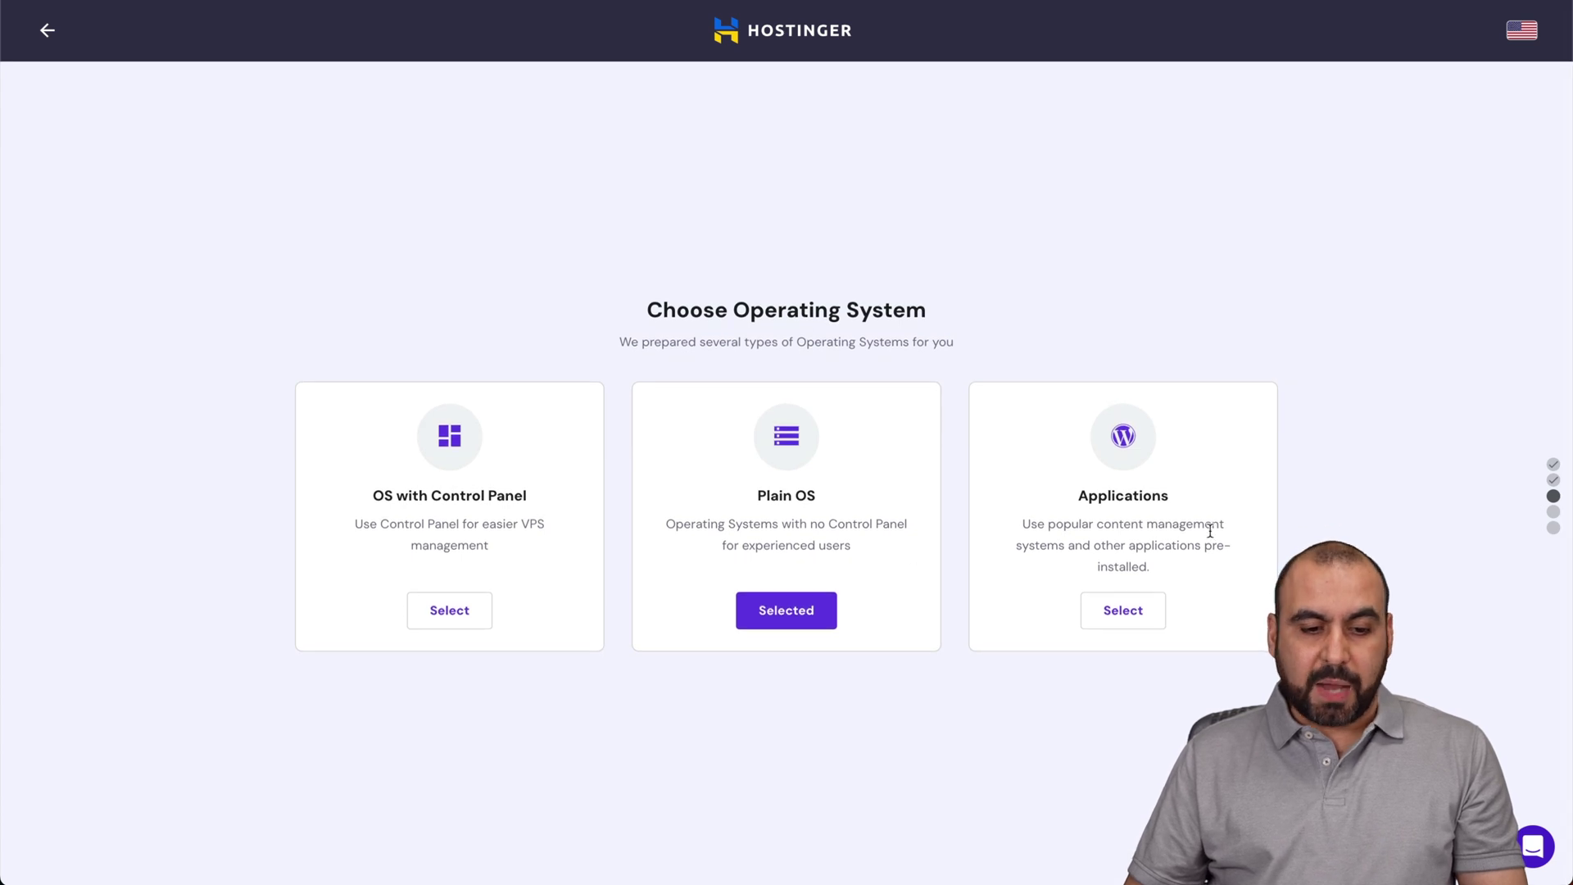
pyautogui.tripleClick(381, 500)
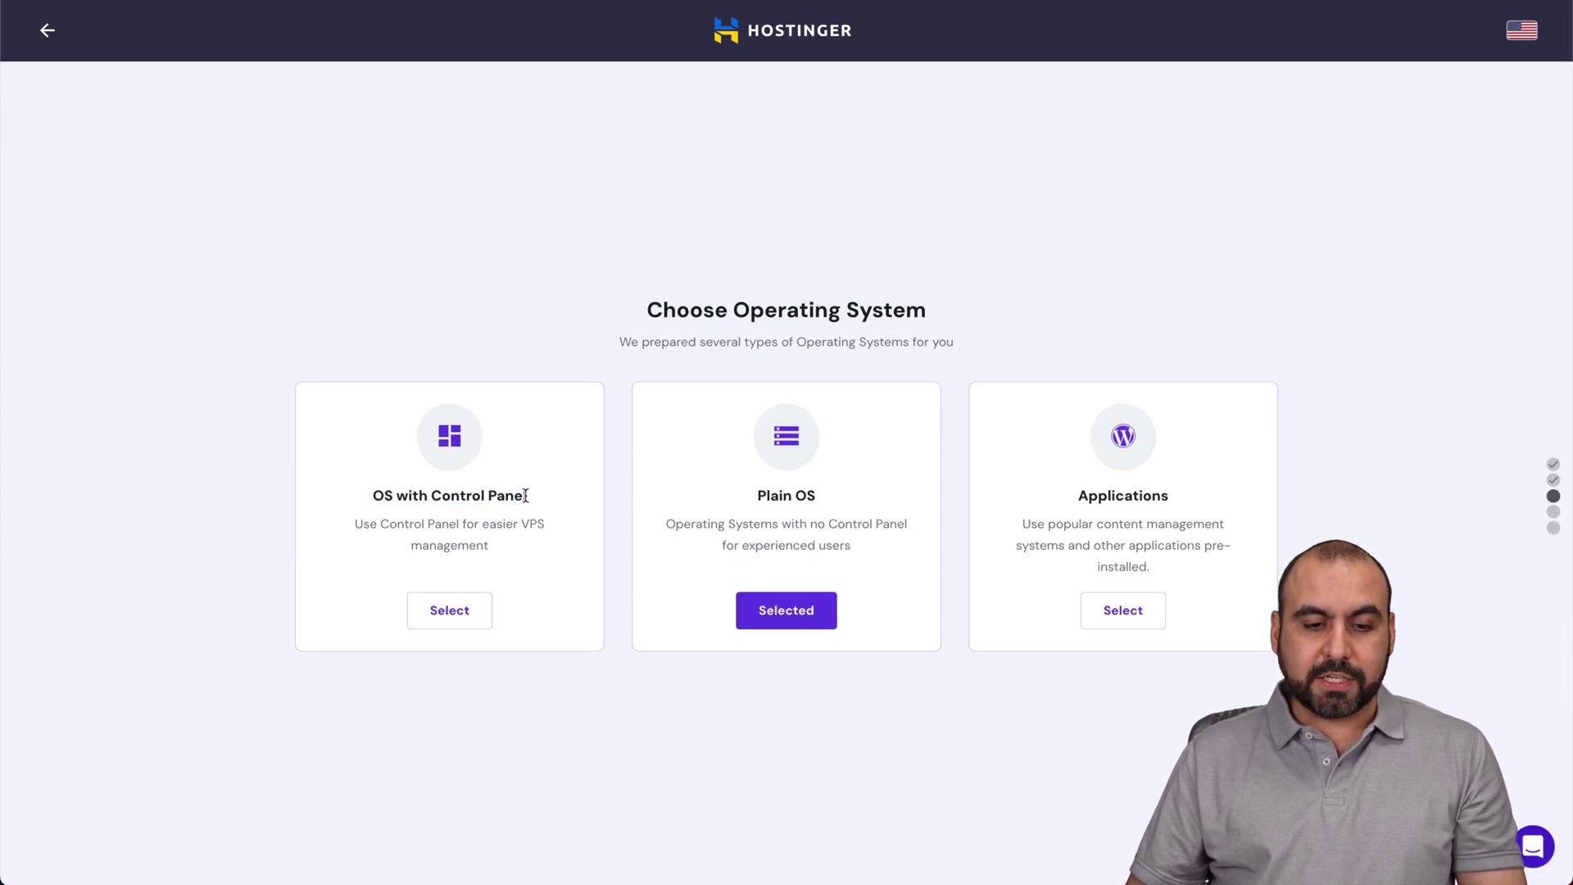
pyautogui.click(449, 610)
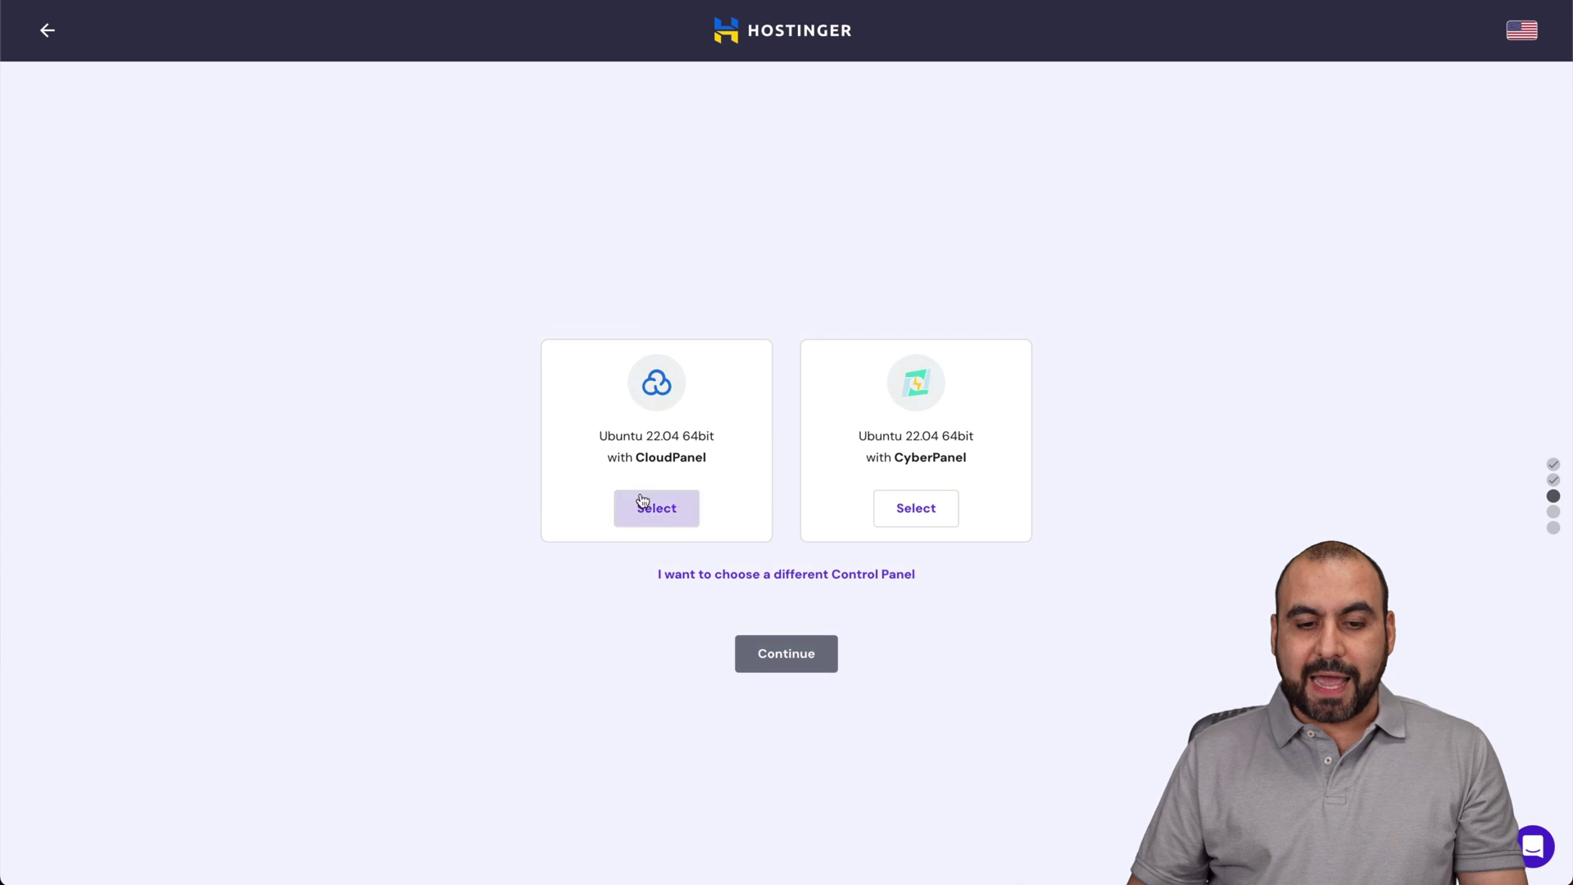
pyautogui.click(801, 577)
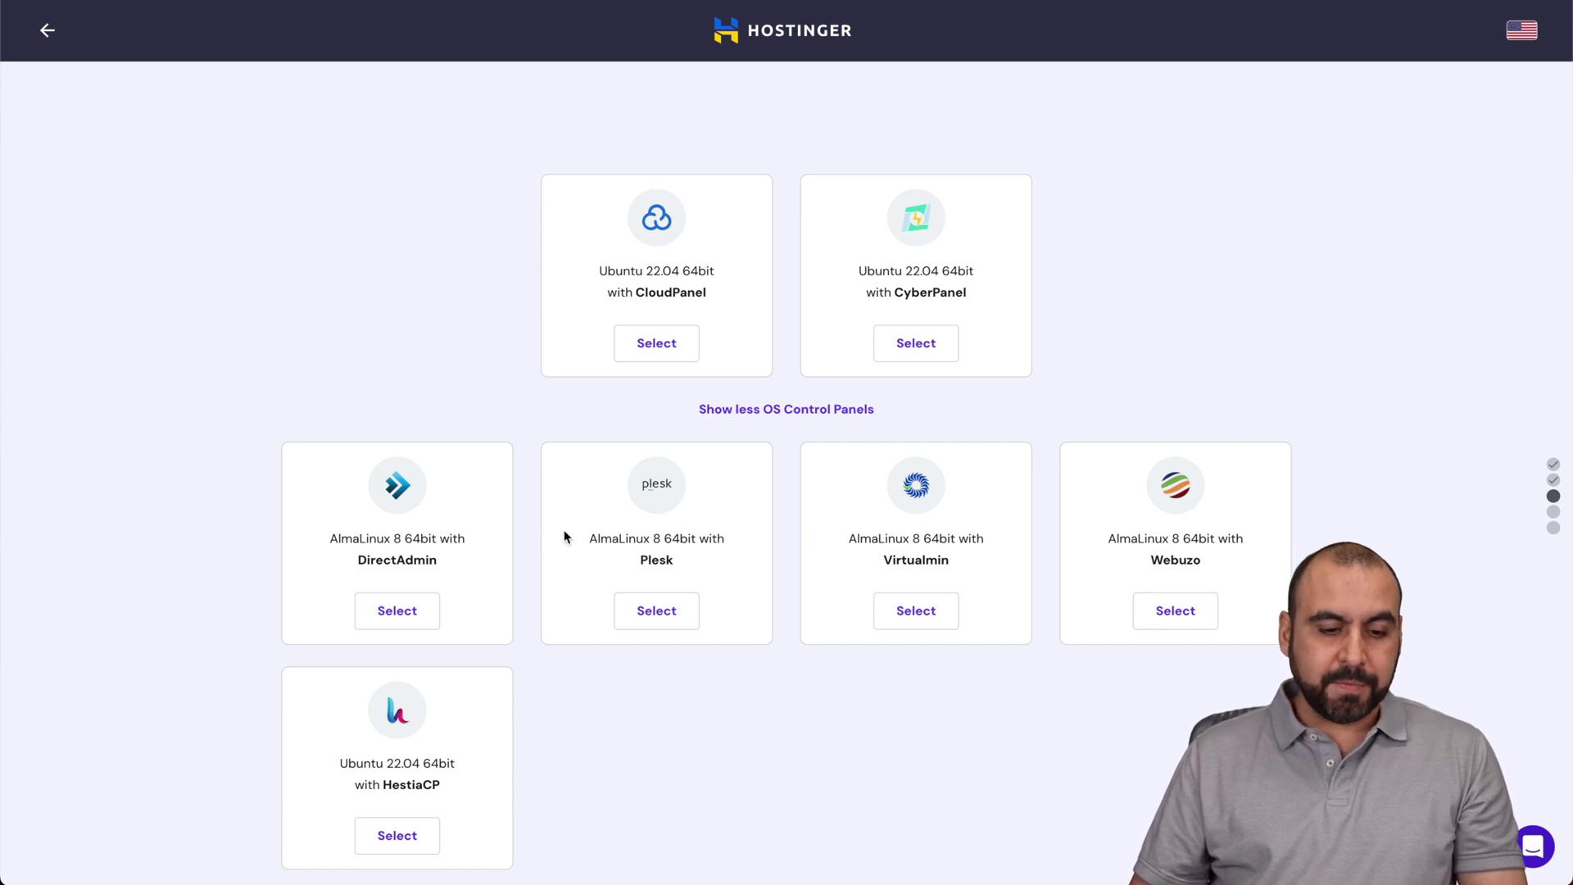
pyautogui.scroll(1, 647, 492)
pyautogui.scroll(10, 643, 437)
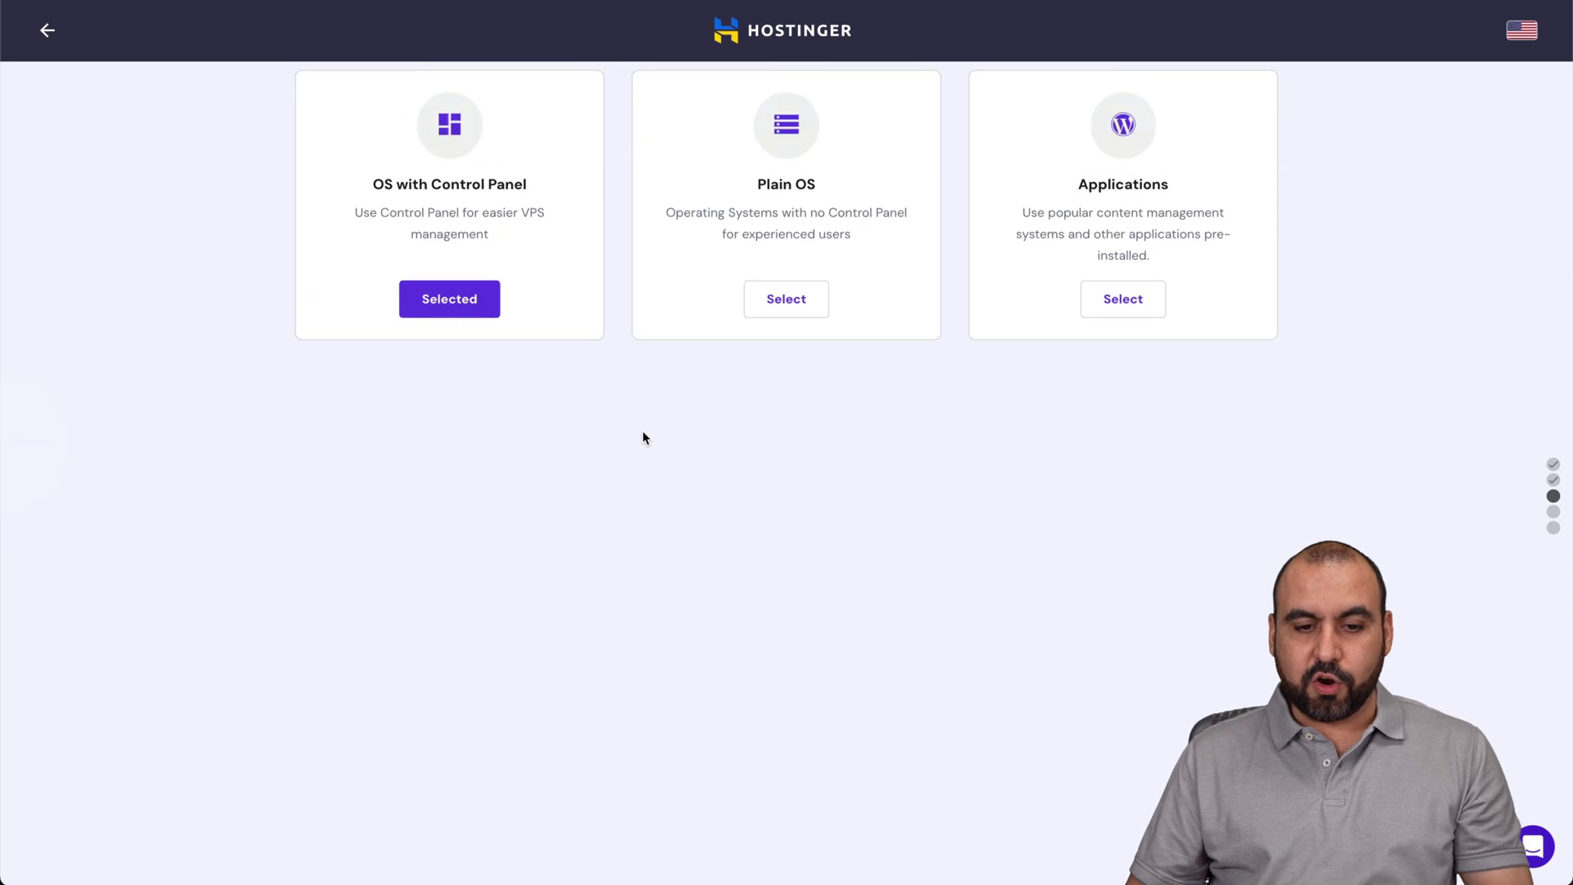
# - Examine the full list of Plain OS operating systems
pyautogui.click(787, 625)
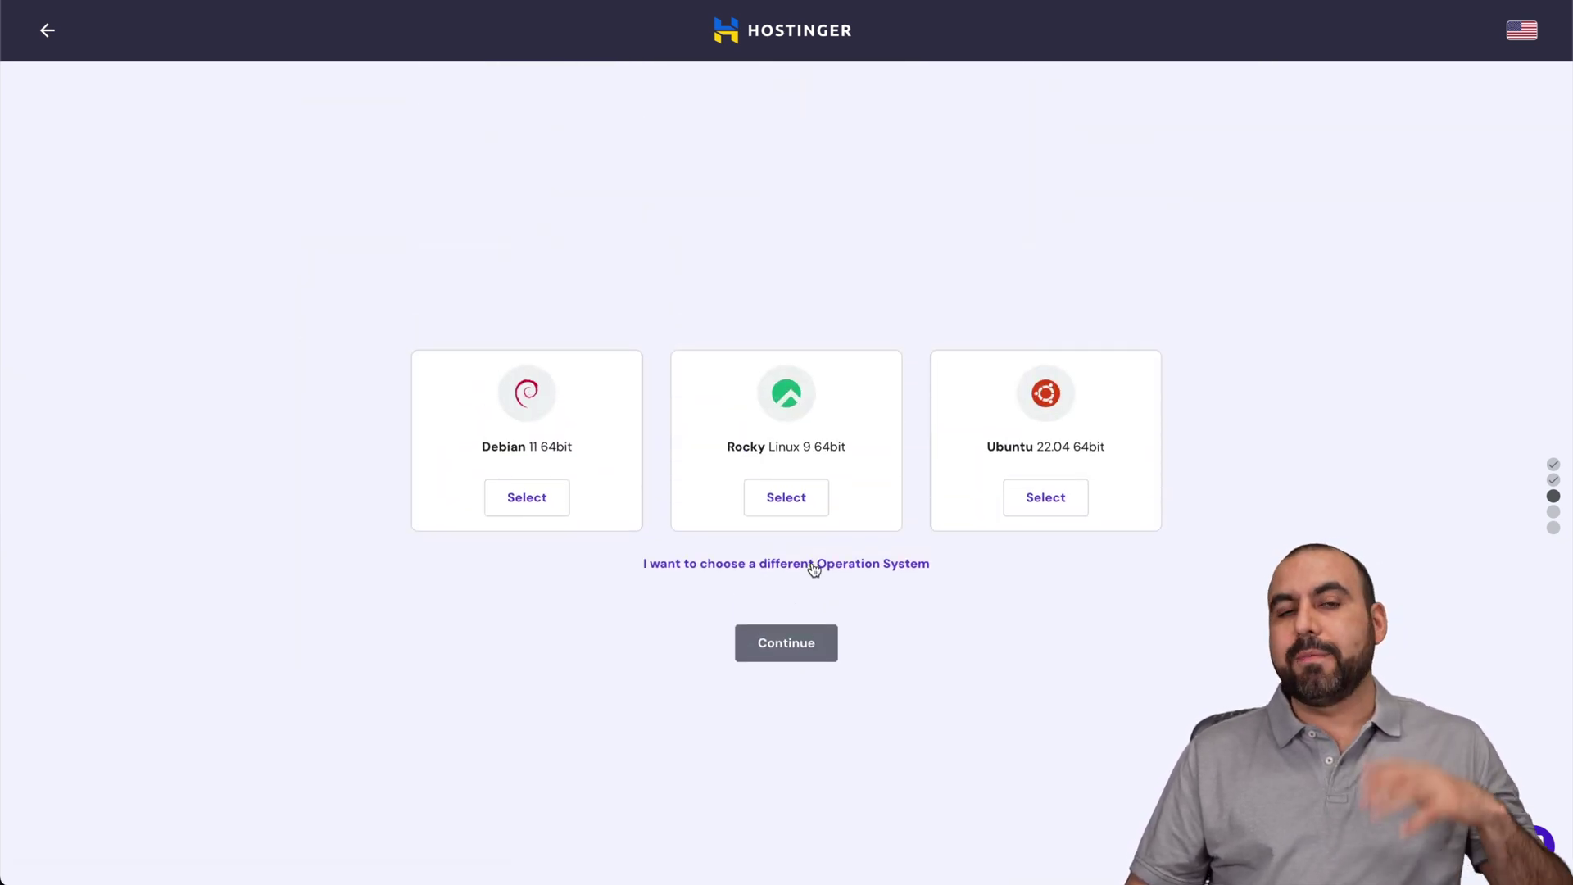
pyautogui.click(813, 565)
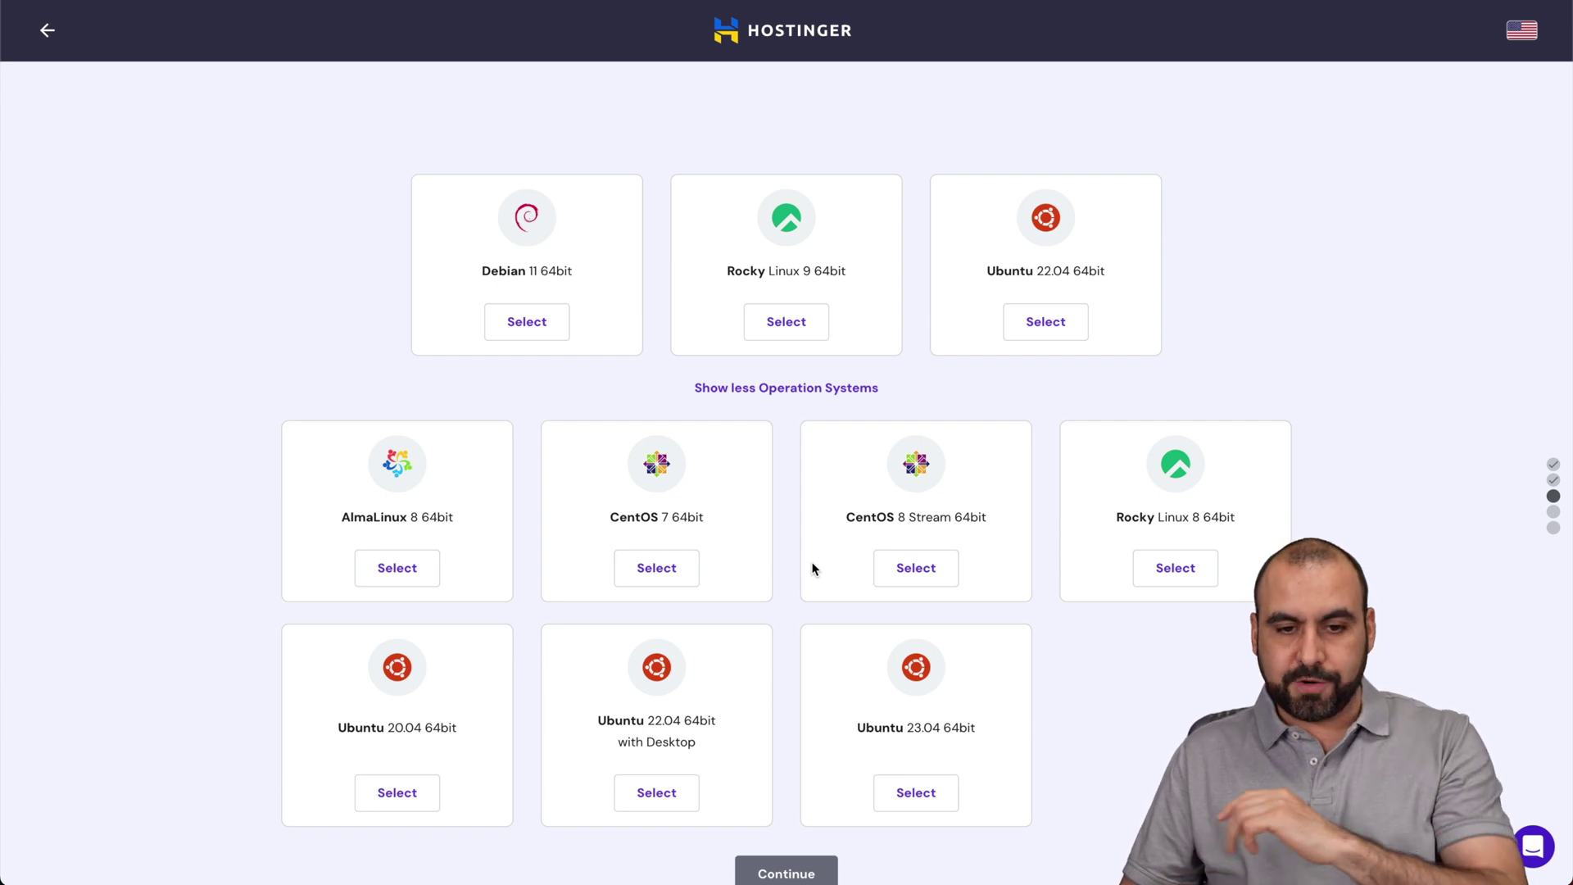
pyautogui.scroll(-2, 813, 567)
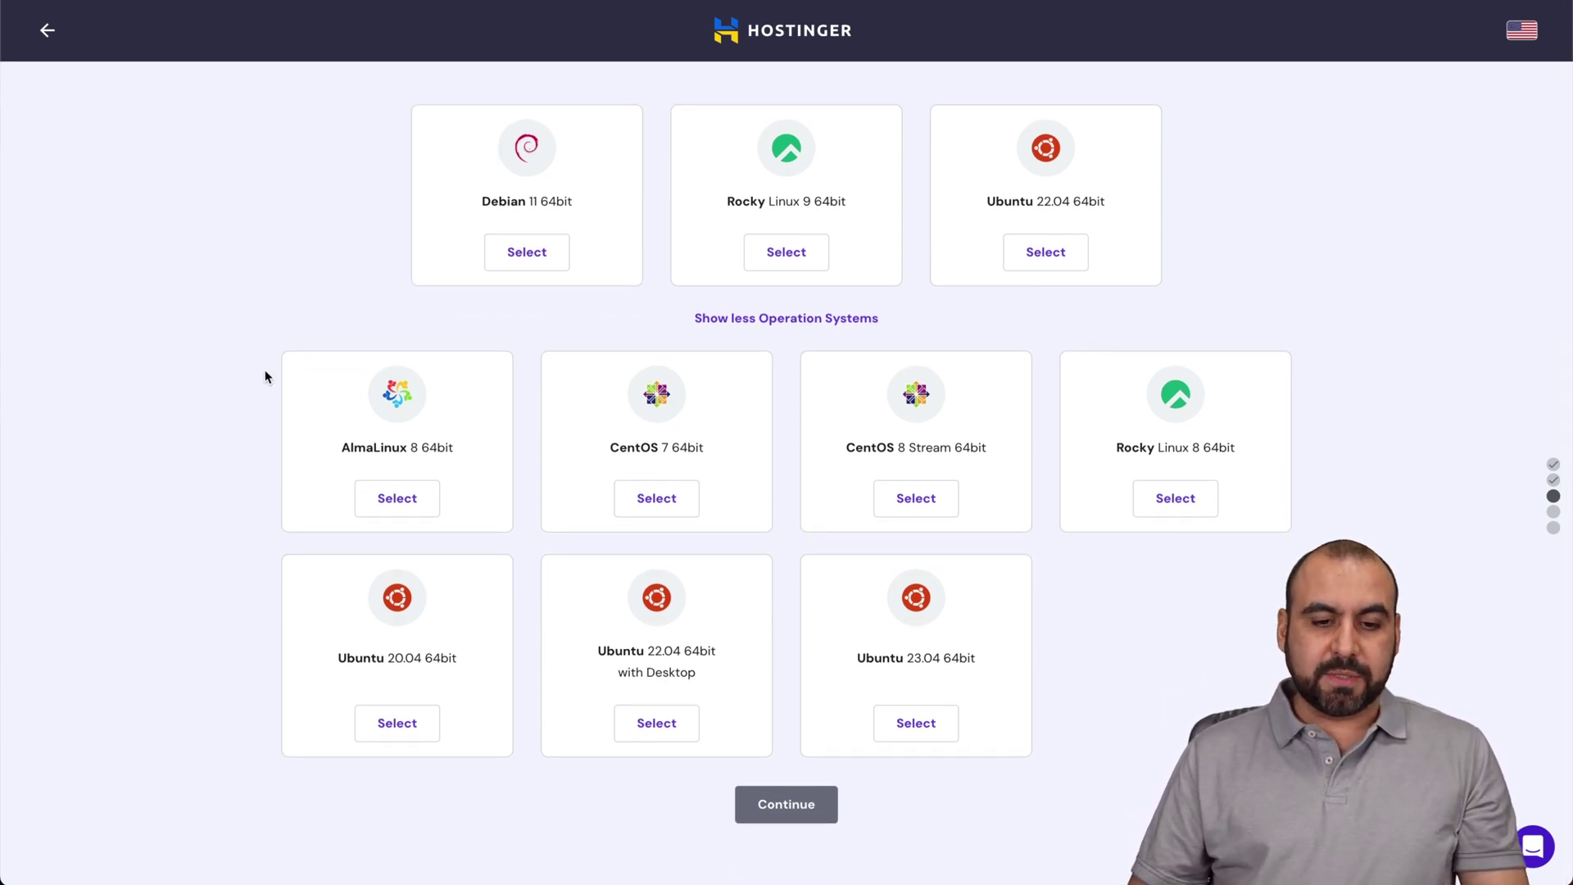
pyautogui.scroll(2, 633, 512)
pyautogui.hscroll(-5, 633, 519)
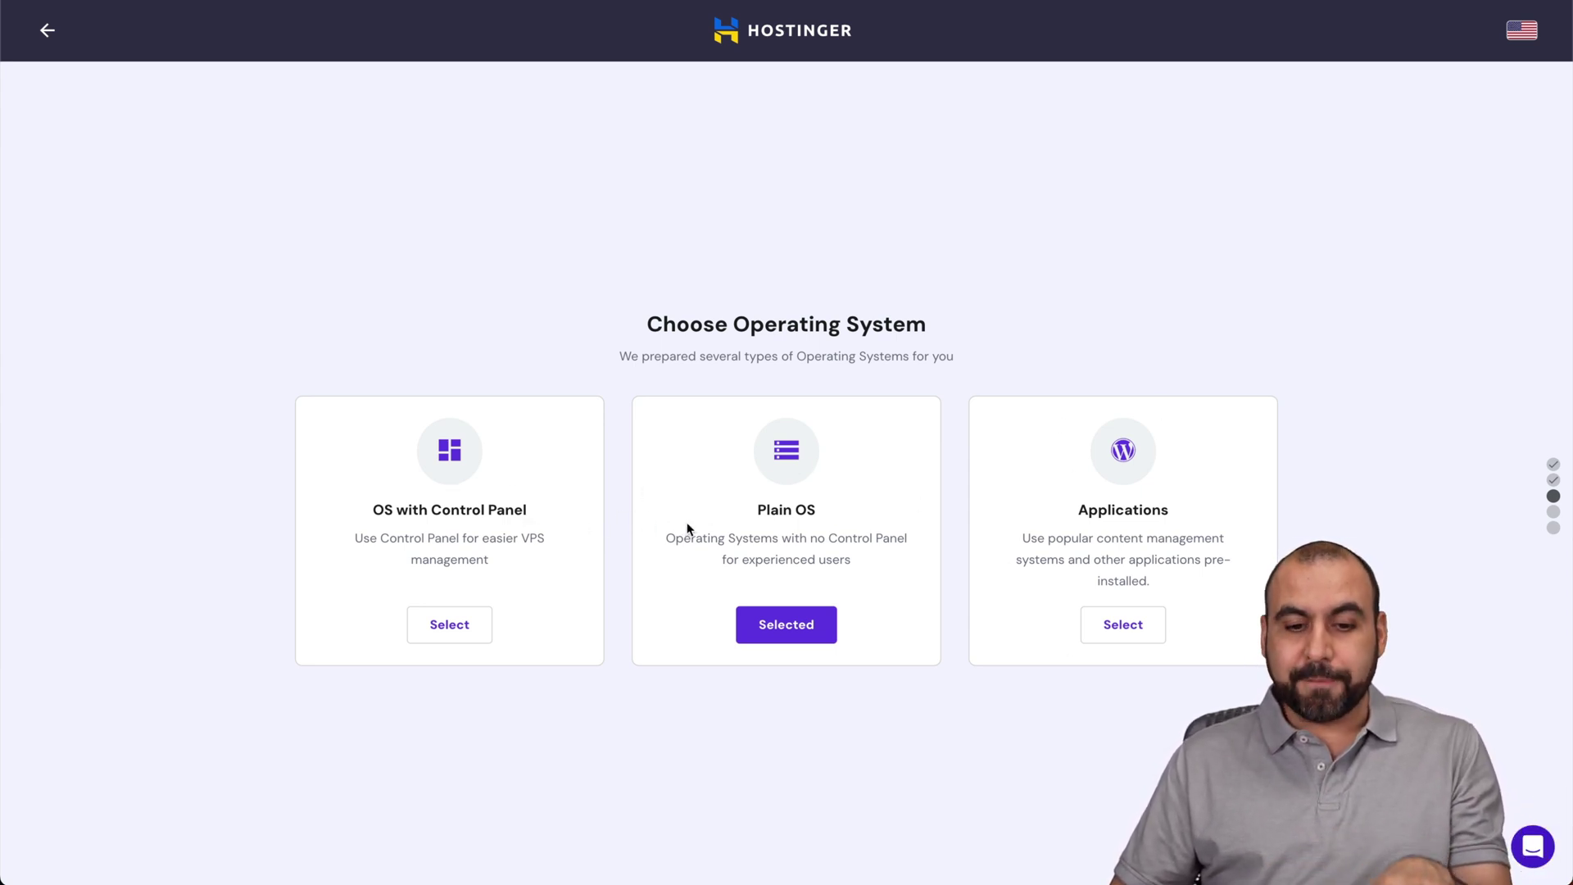
# - Choose the plain OS Ubuntu 22.04 64bit with Desktop for the VPS and continue
pyautogui.click(816, 625)
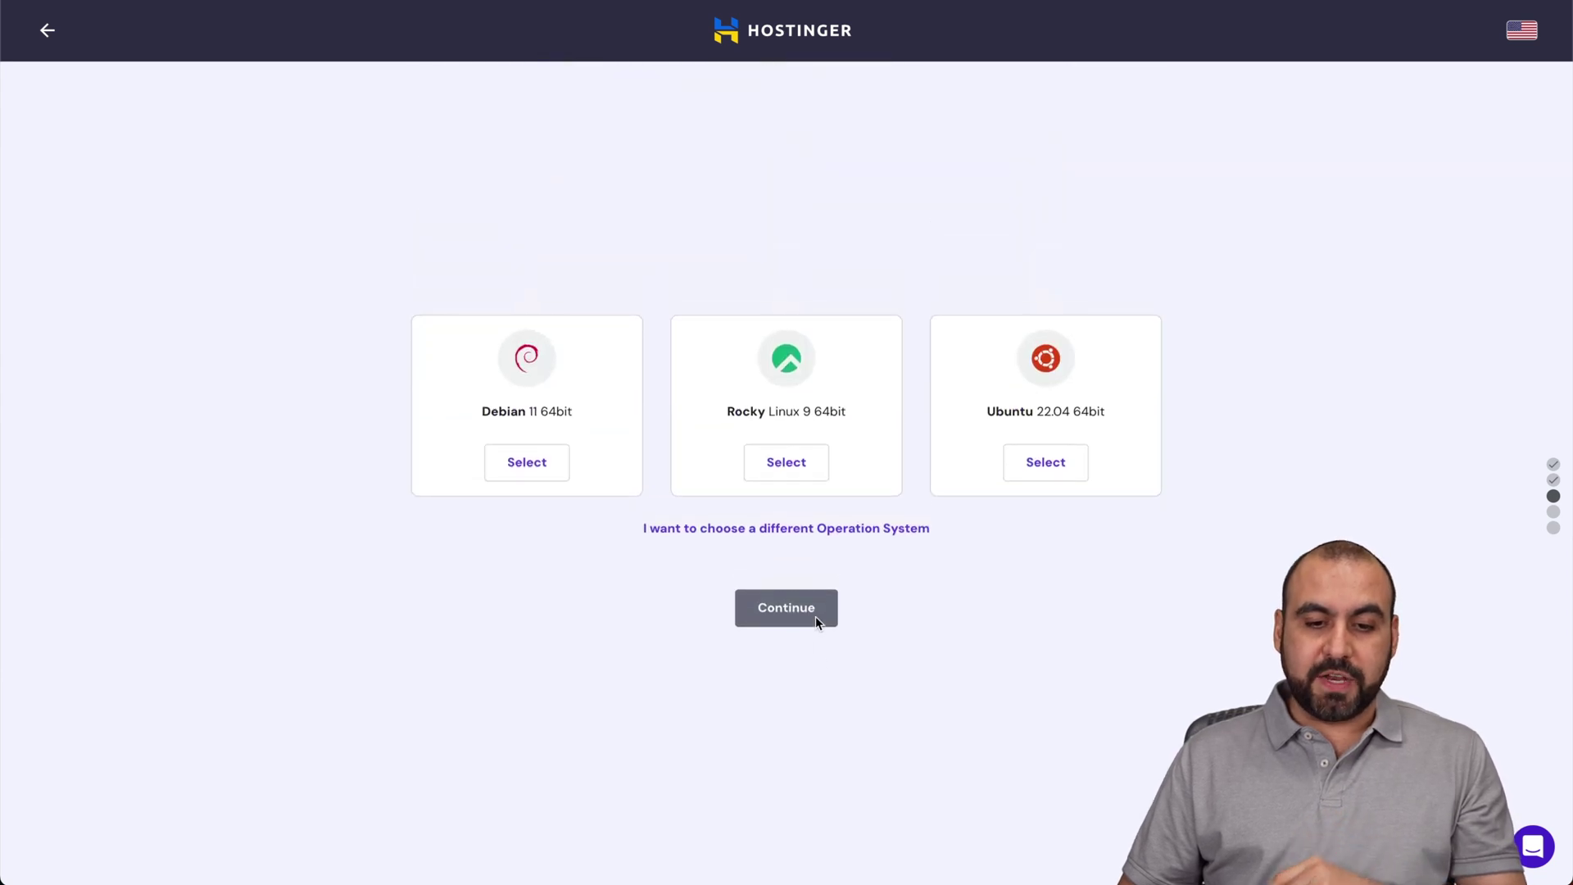
pyautogui.click(784, 563)
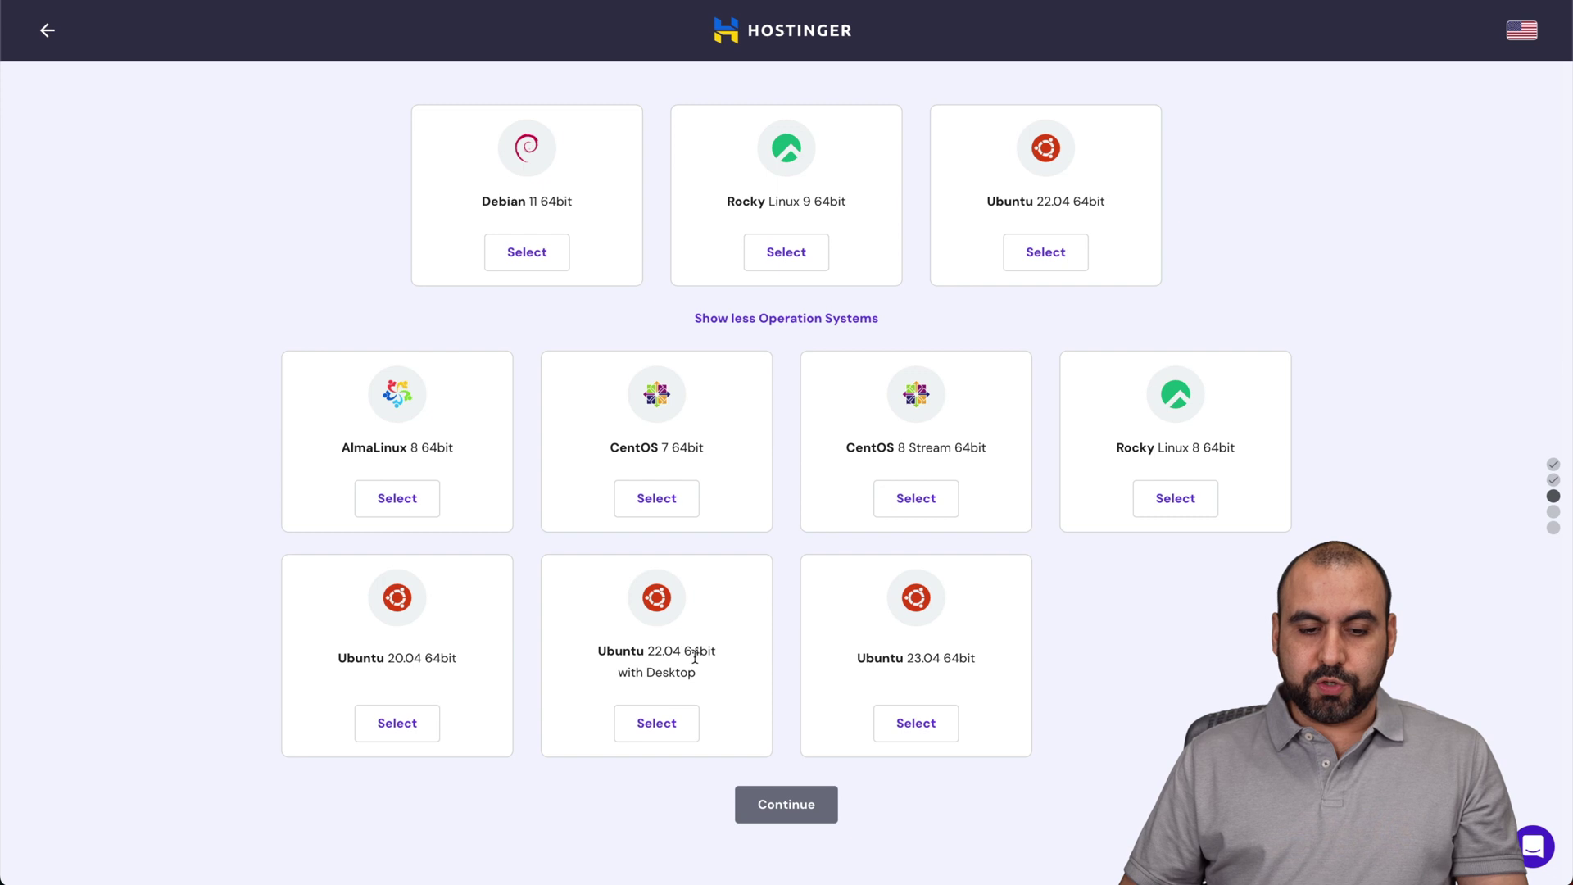
pyautogui.click(679, 727)
pyautogui.click(795, 807)
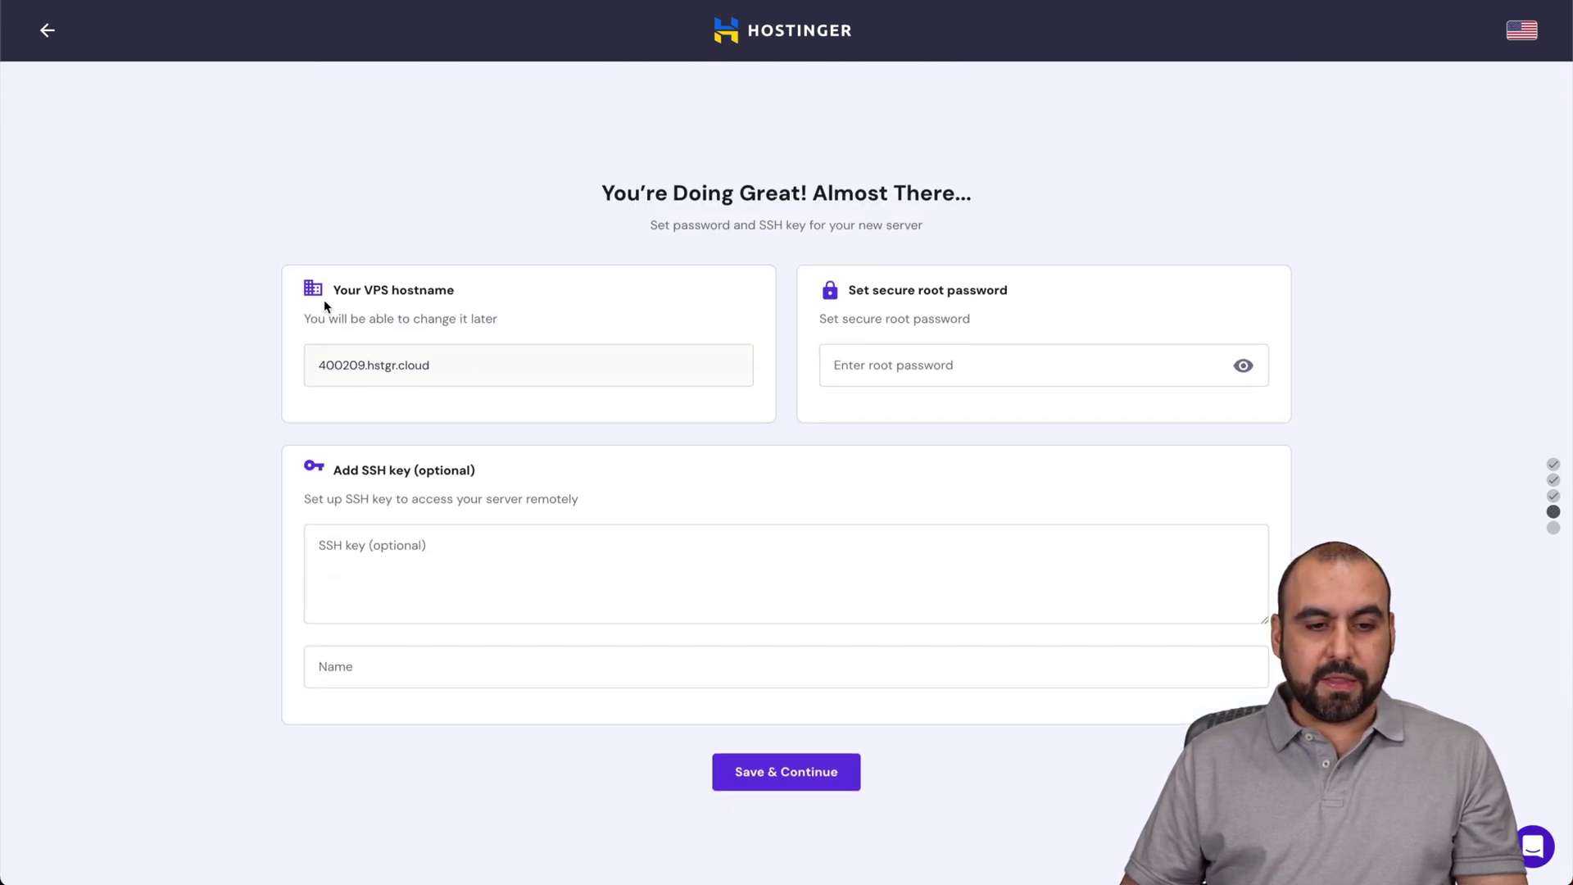
# - Enter the secure root password for the VPS and save it, leaving the optional SSH key empty
pyautogui.click(925, 369)
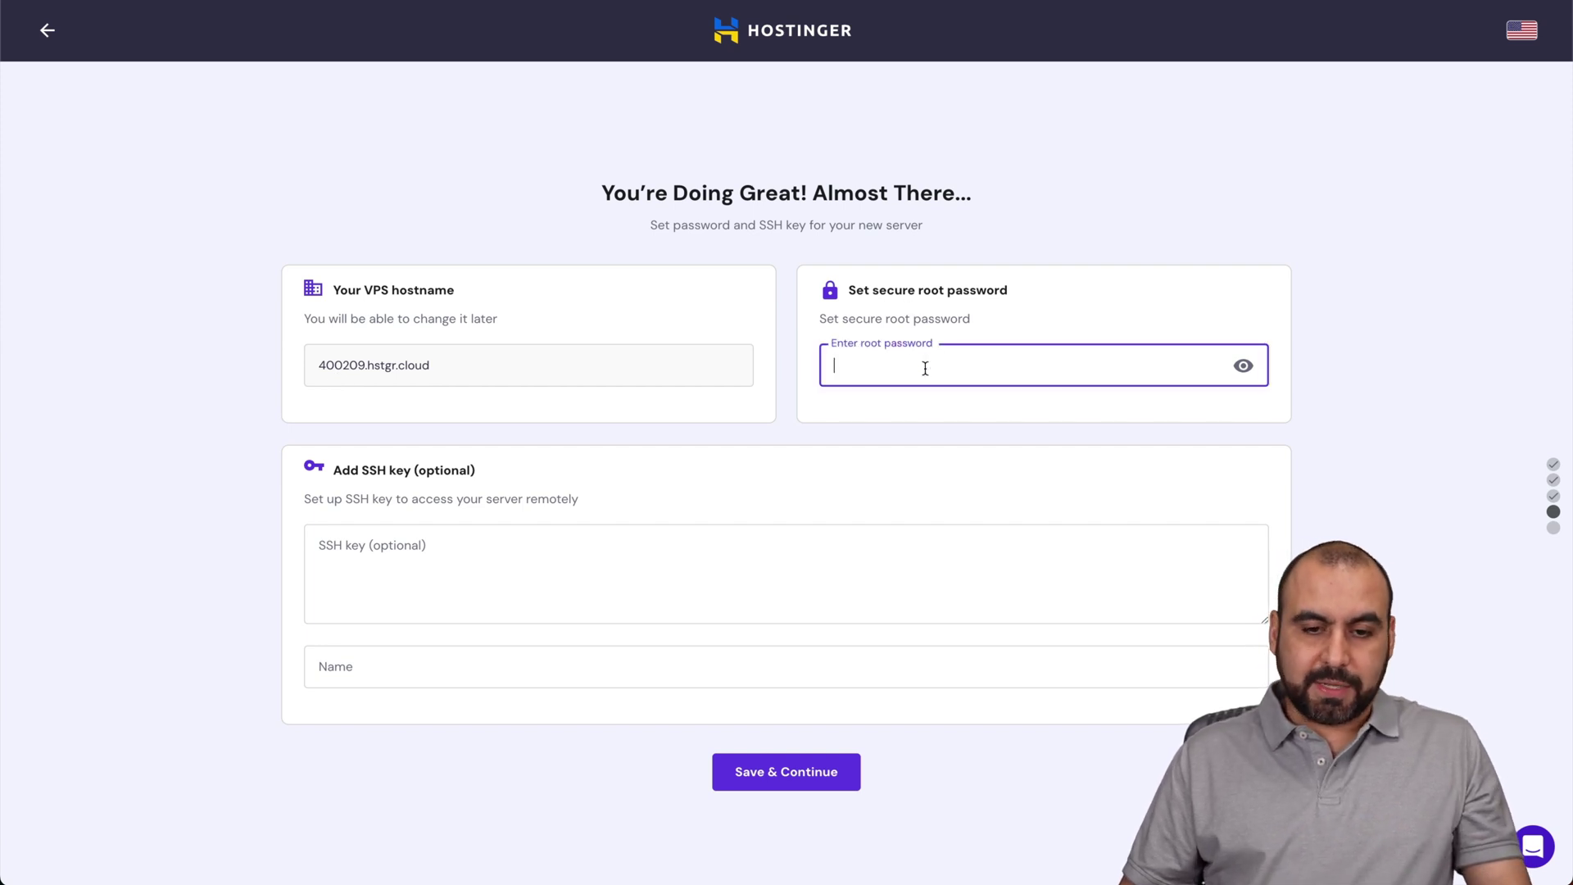
pyautogui.hotkey('ctrl', 'v')
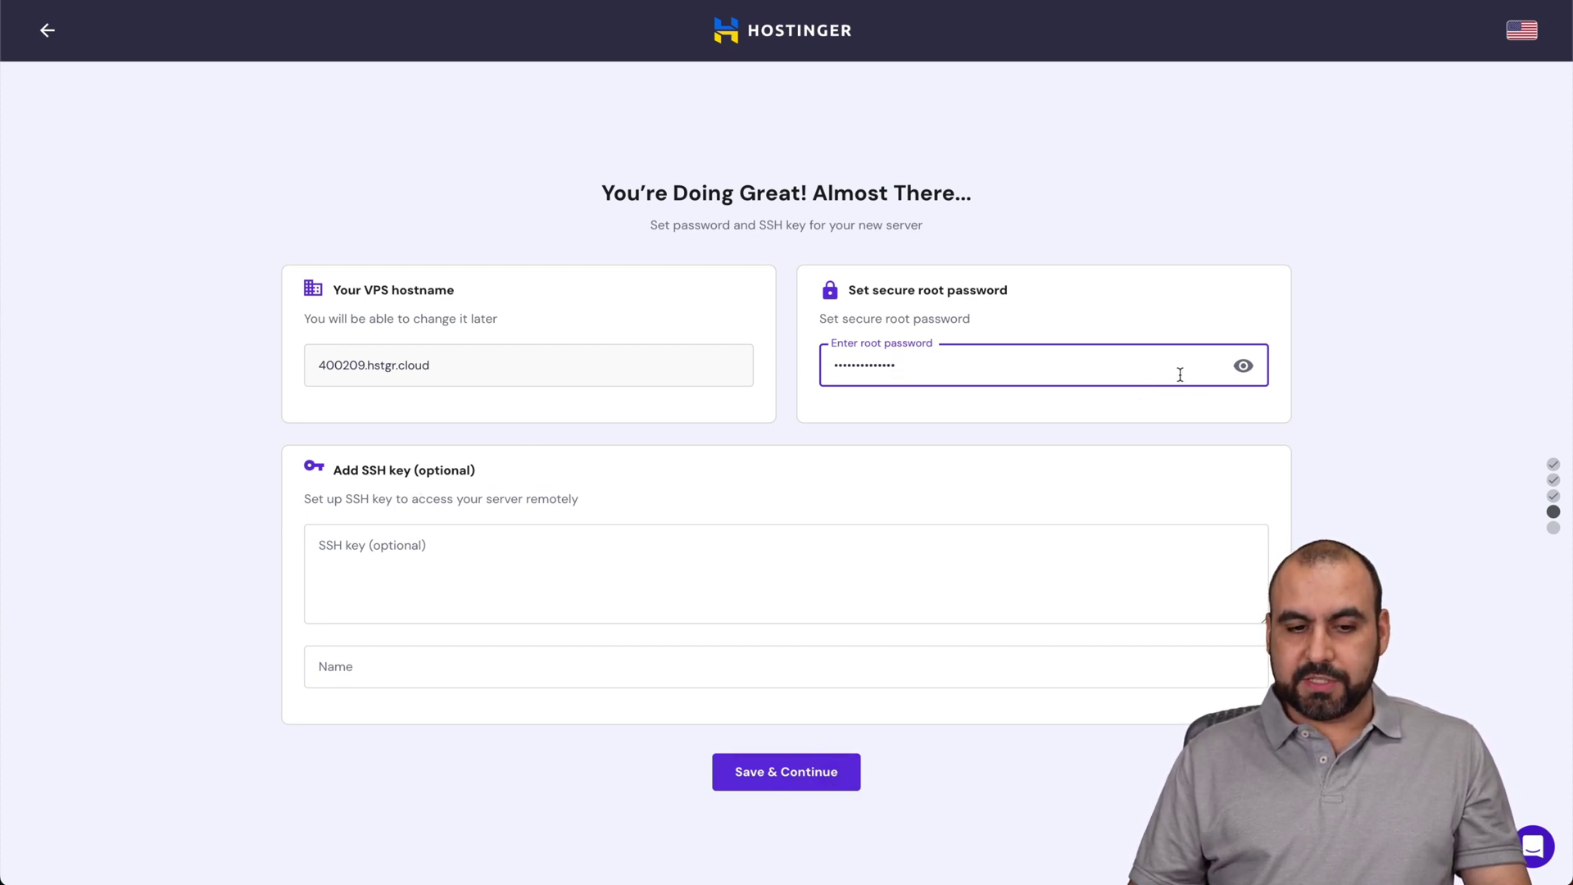
pyautogui.click(823, 751)
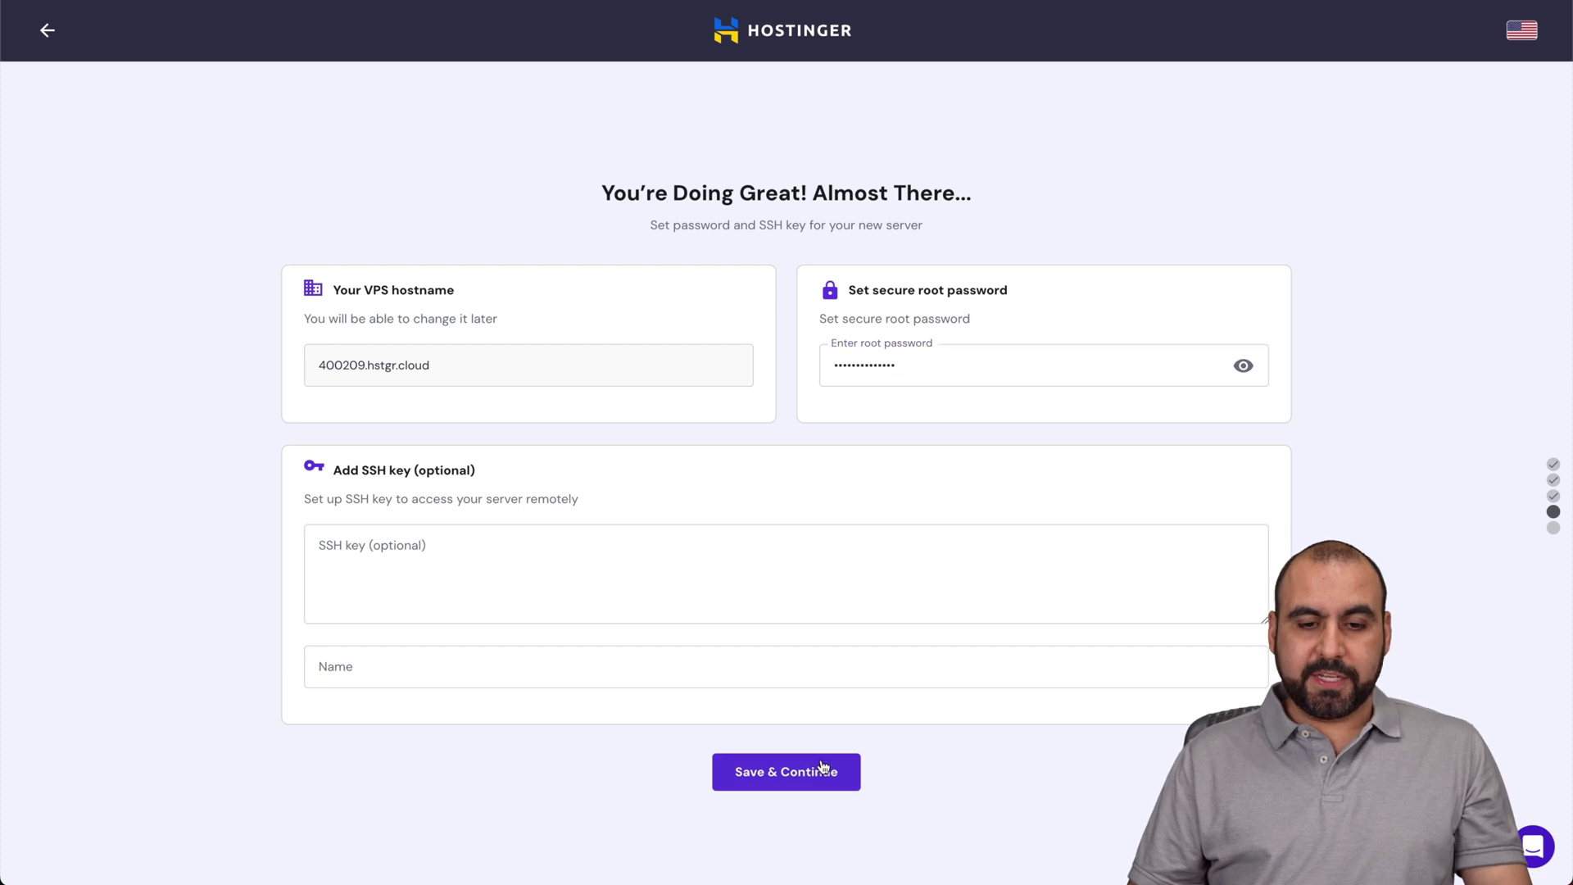
pyautogui.click(822, 769)
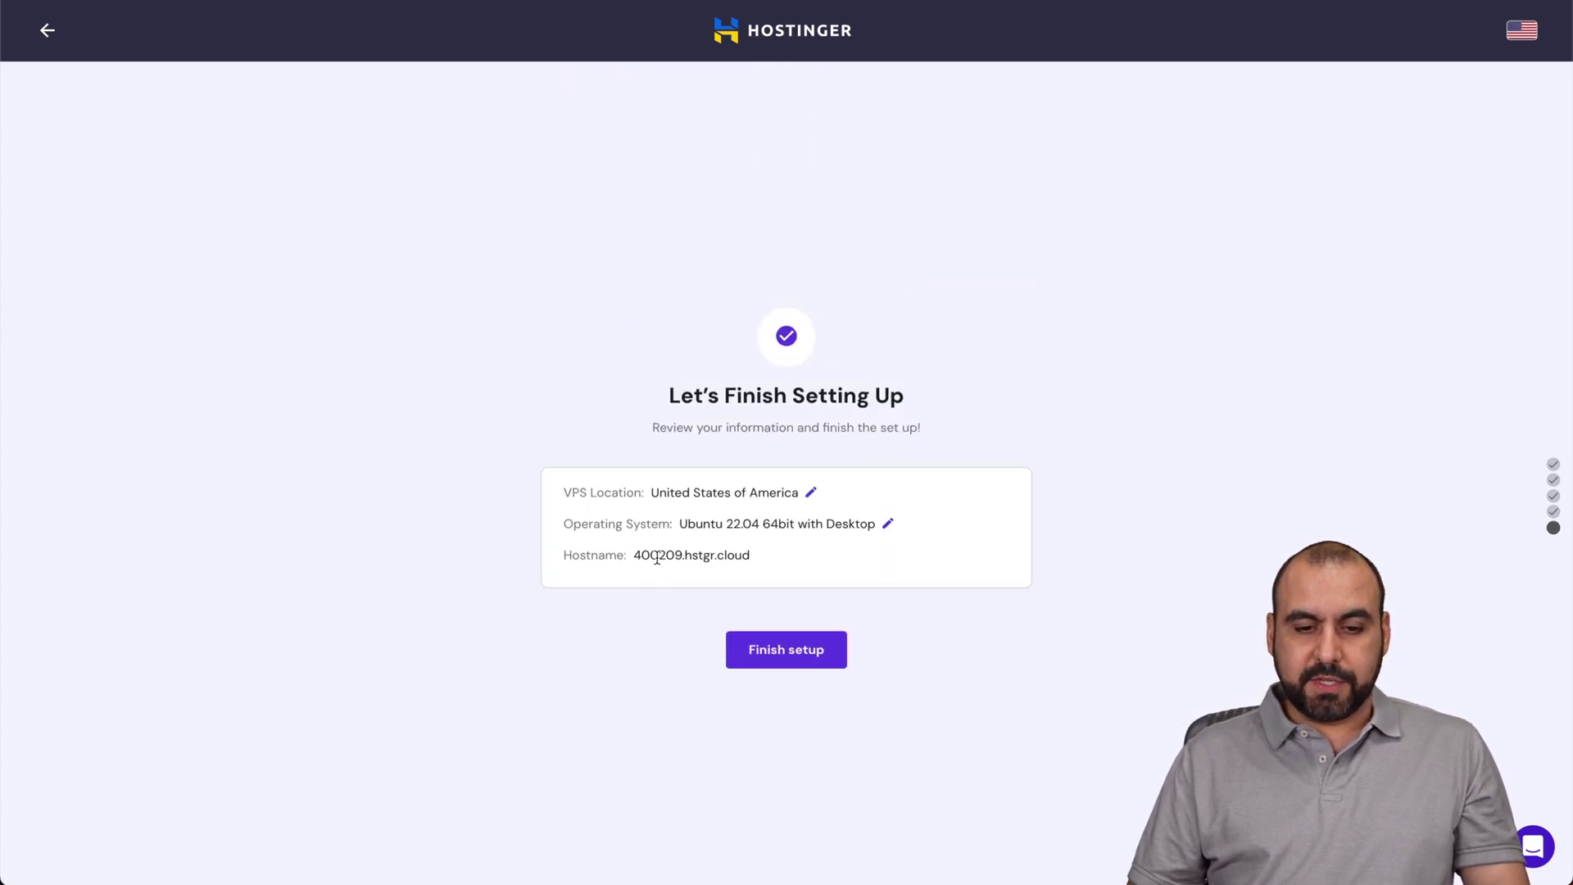
# - Finish the VPS setup and open the server's management dashboard
pyautogui.click(785, 649)
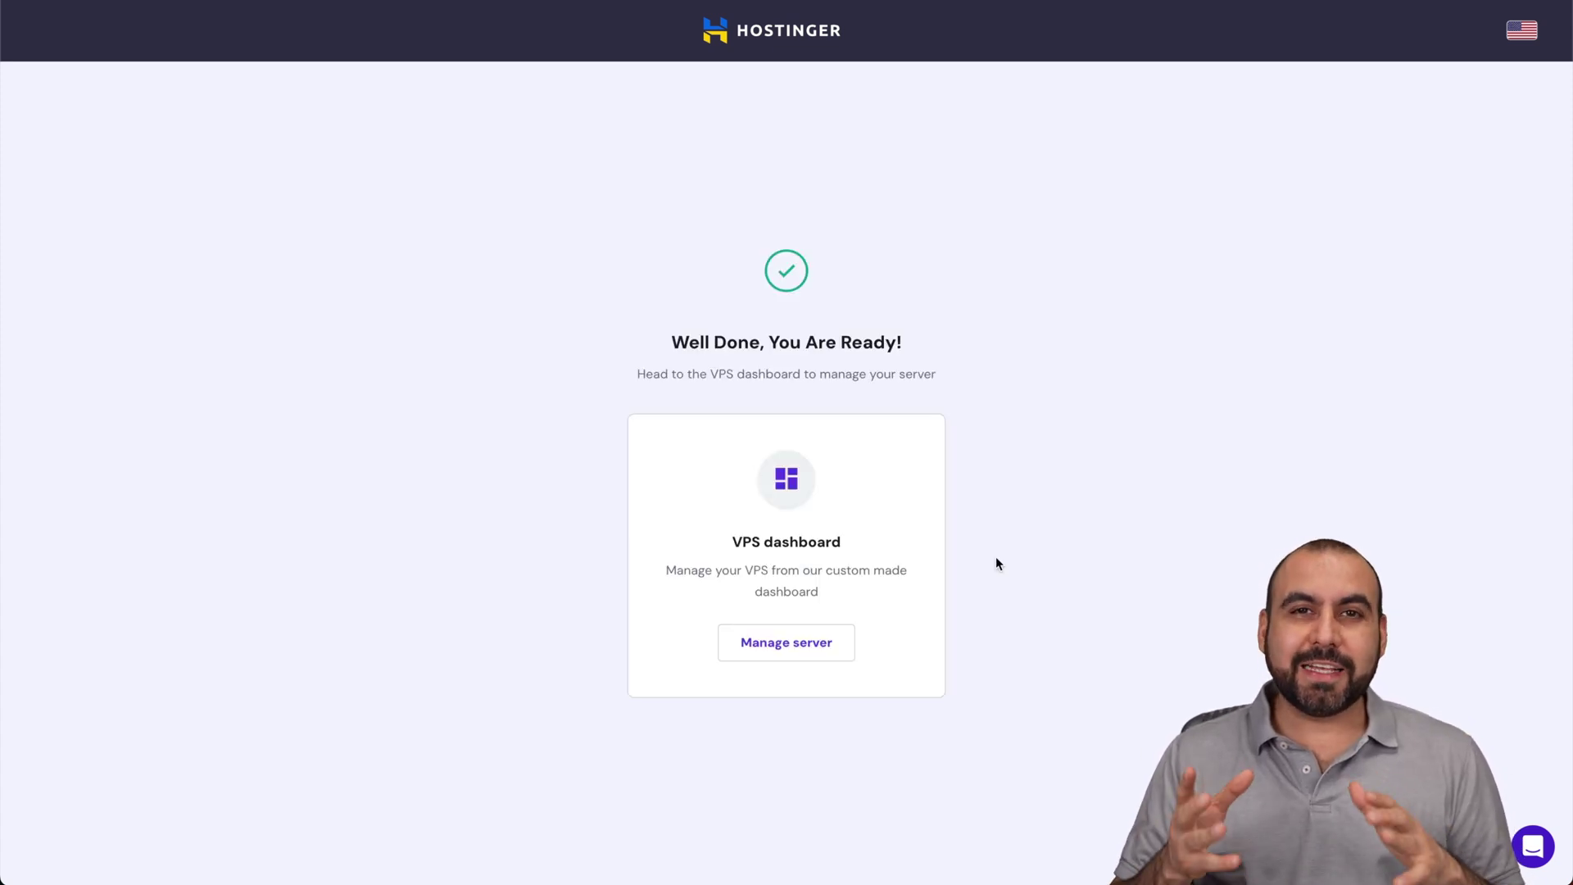
pyautogui.click(813, 639)
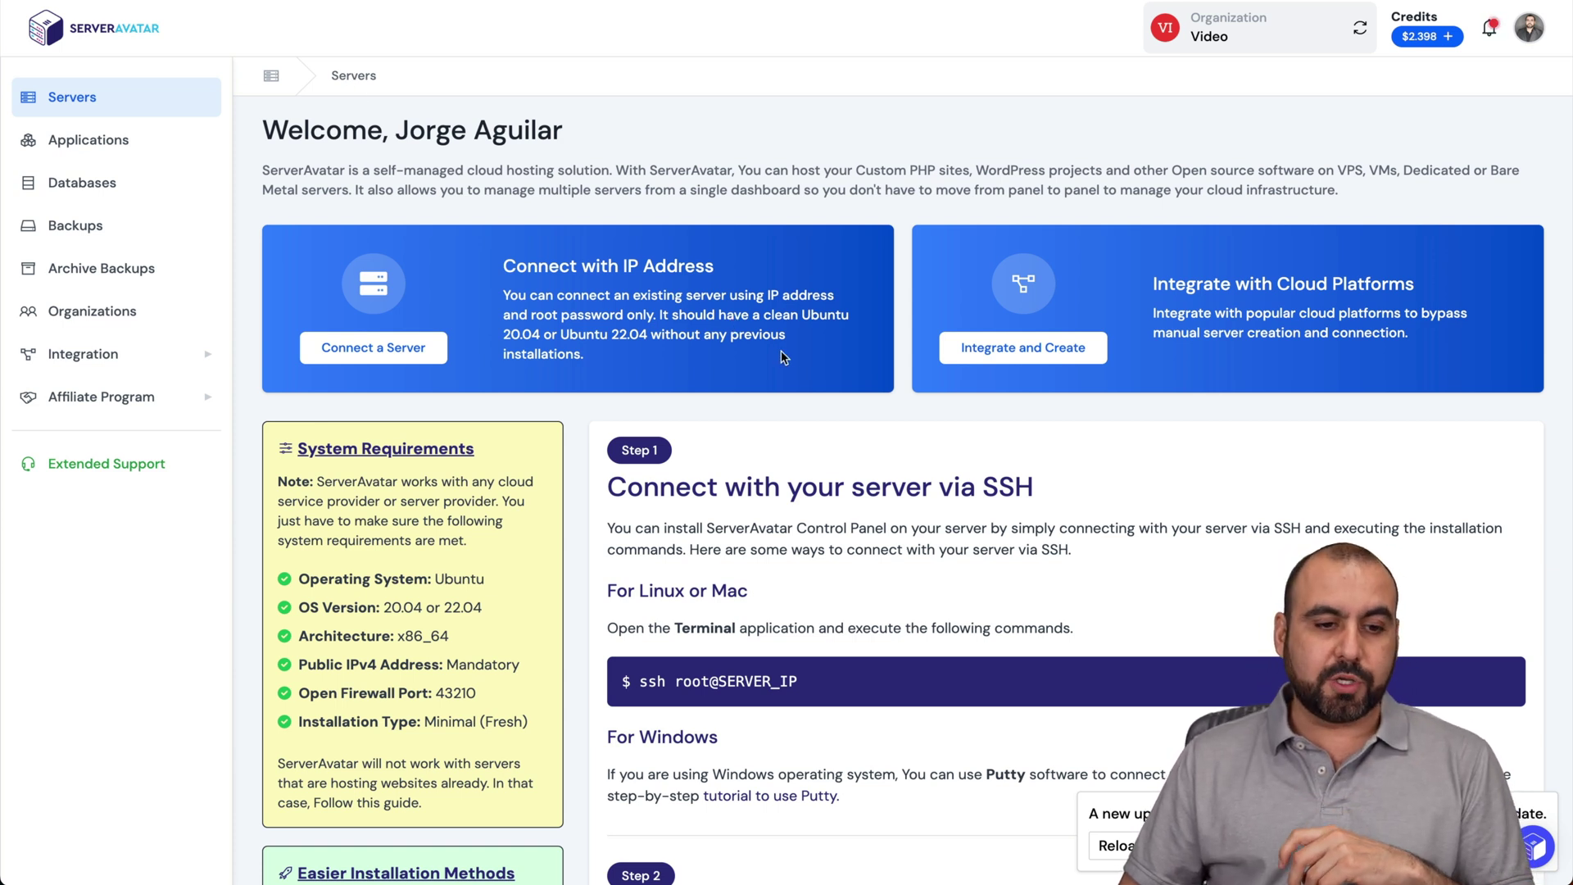
# - In ServerAvatar, start connecting an existing server by IP address and name it Hostinger VPS KVM
pyautogui.click(424, 358)
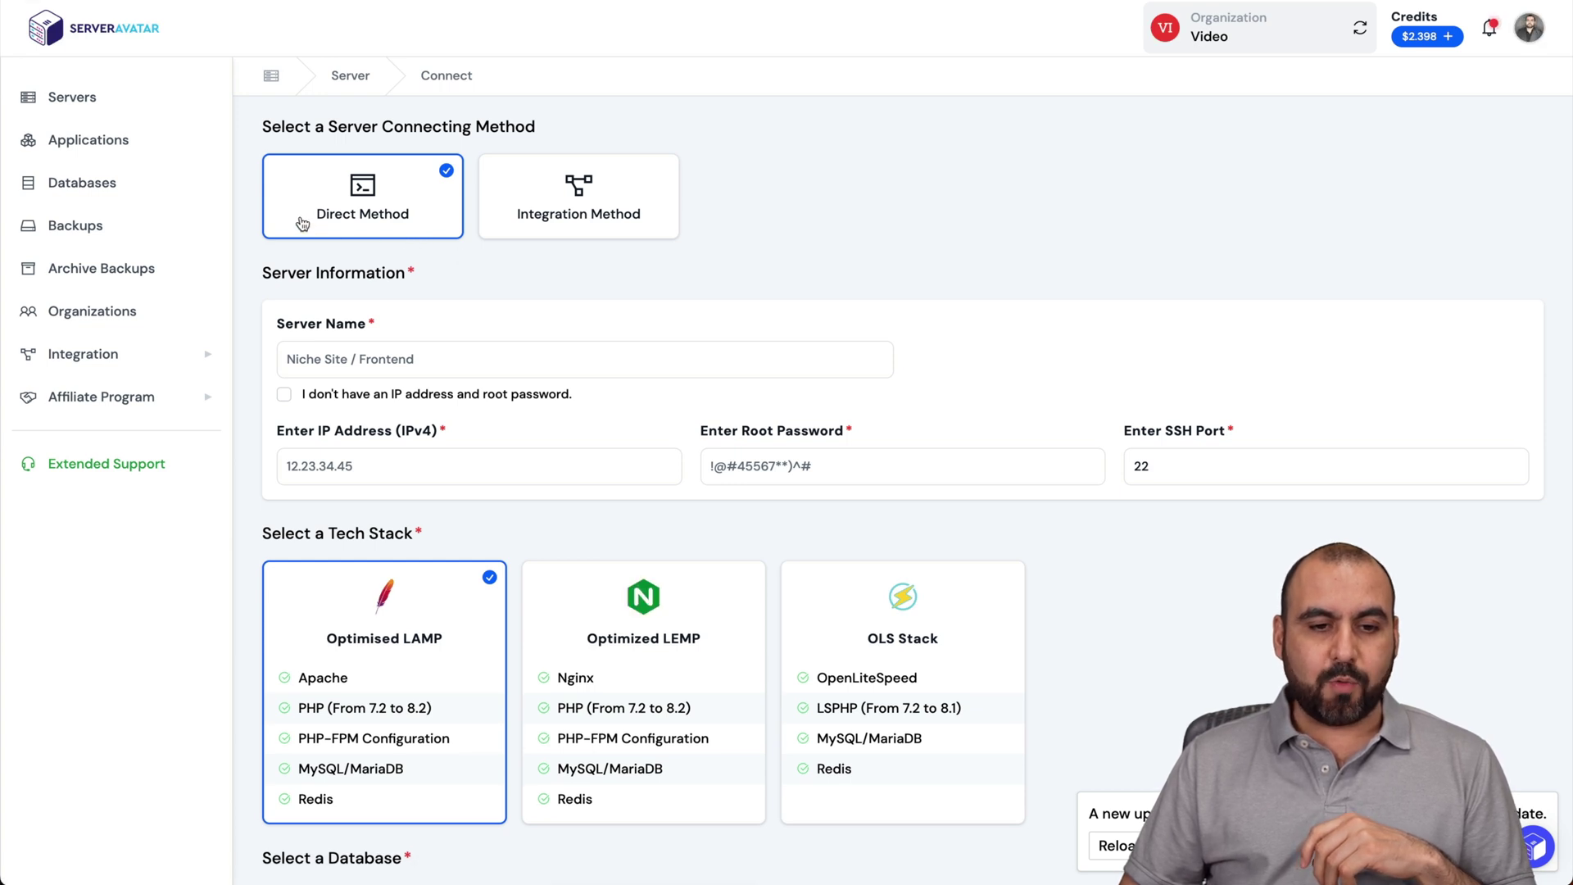
pyautogui.scroll(-3, 360, 223)
pyautogui.click(360, 223)
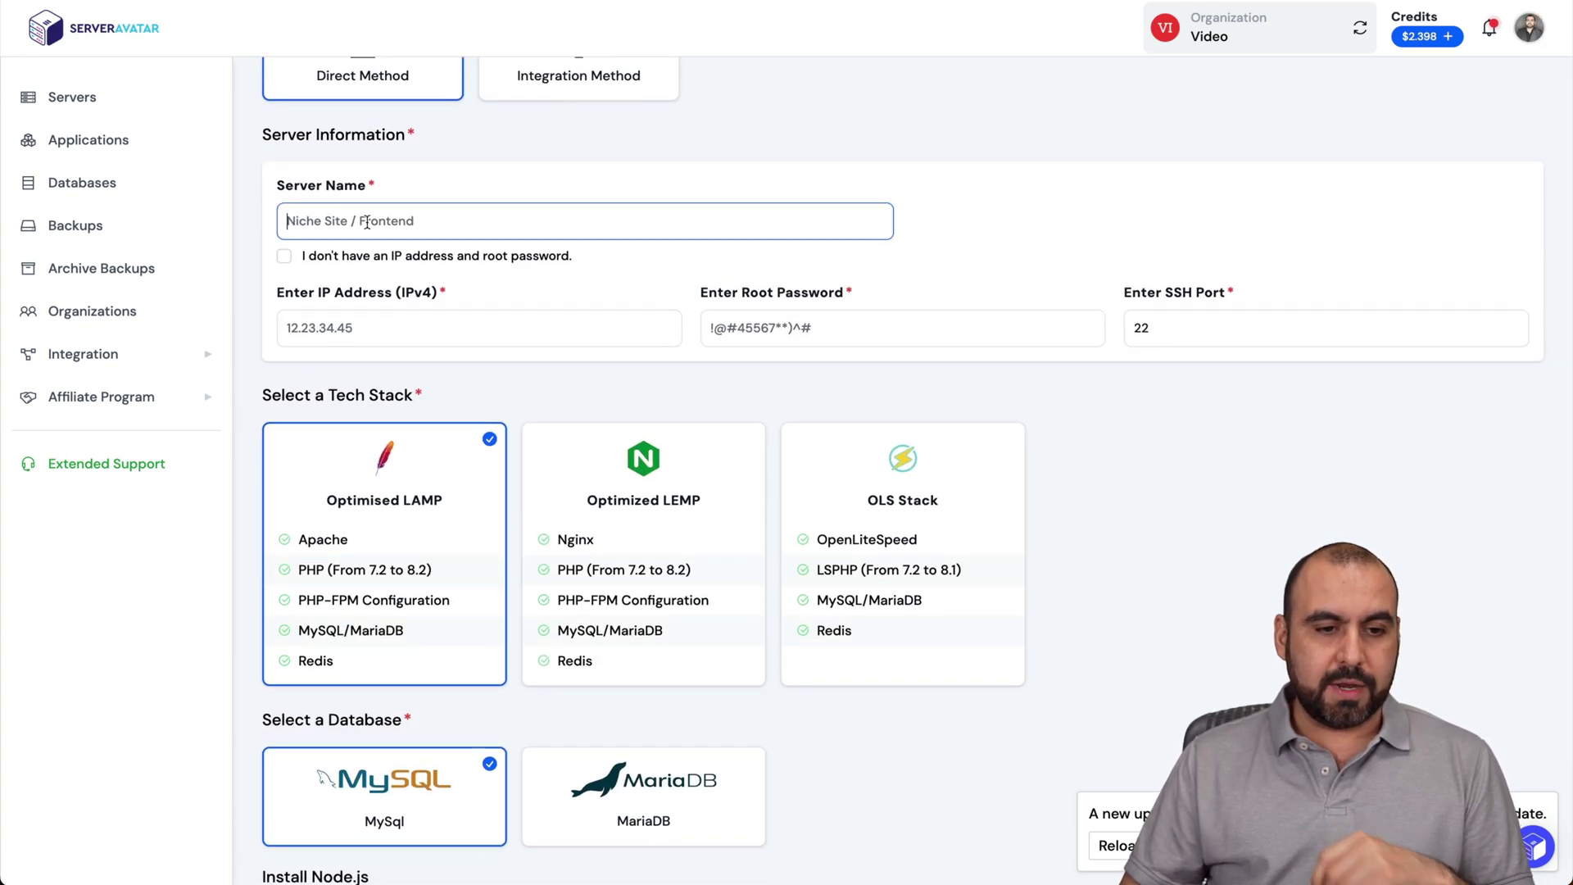
pyautogui.write('Hostinger ')
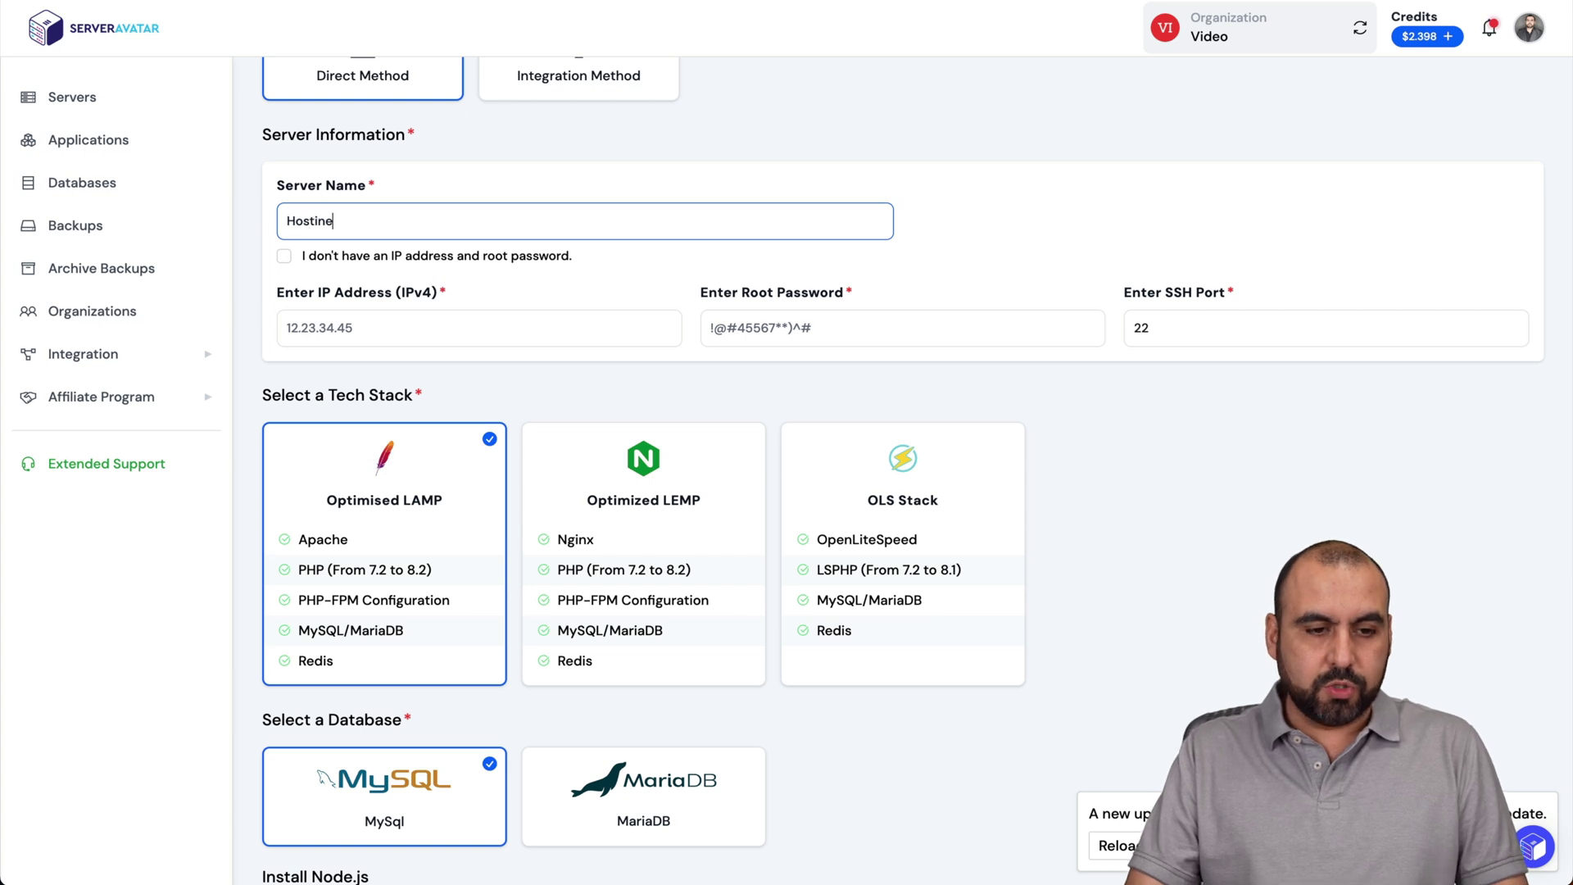
pyautogui.write('VPS')
pyautogui.write(' F')
pyautogui.write('KVM')
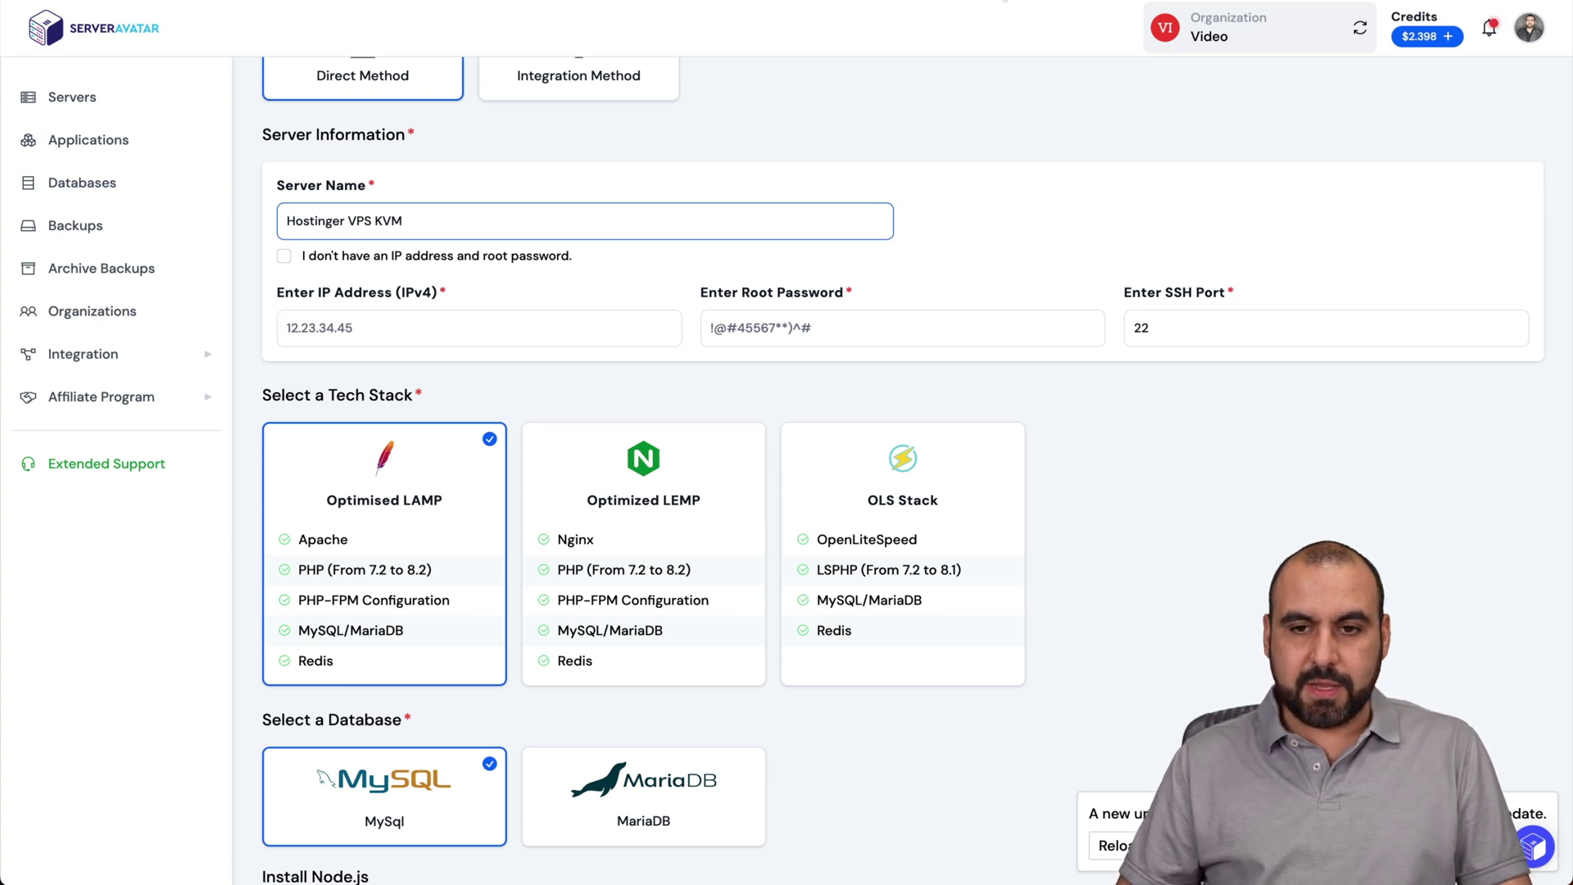
# - Paste the VPS root password into the server connection details
pyautogui.click(870, 325)
pyautogui.hotkey('ctrl', 'v')
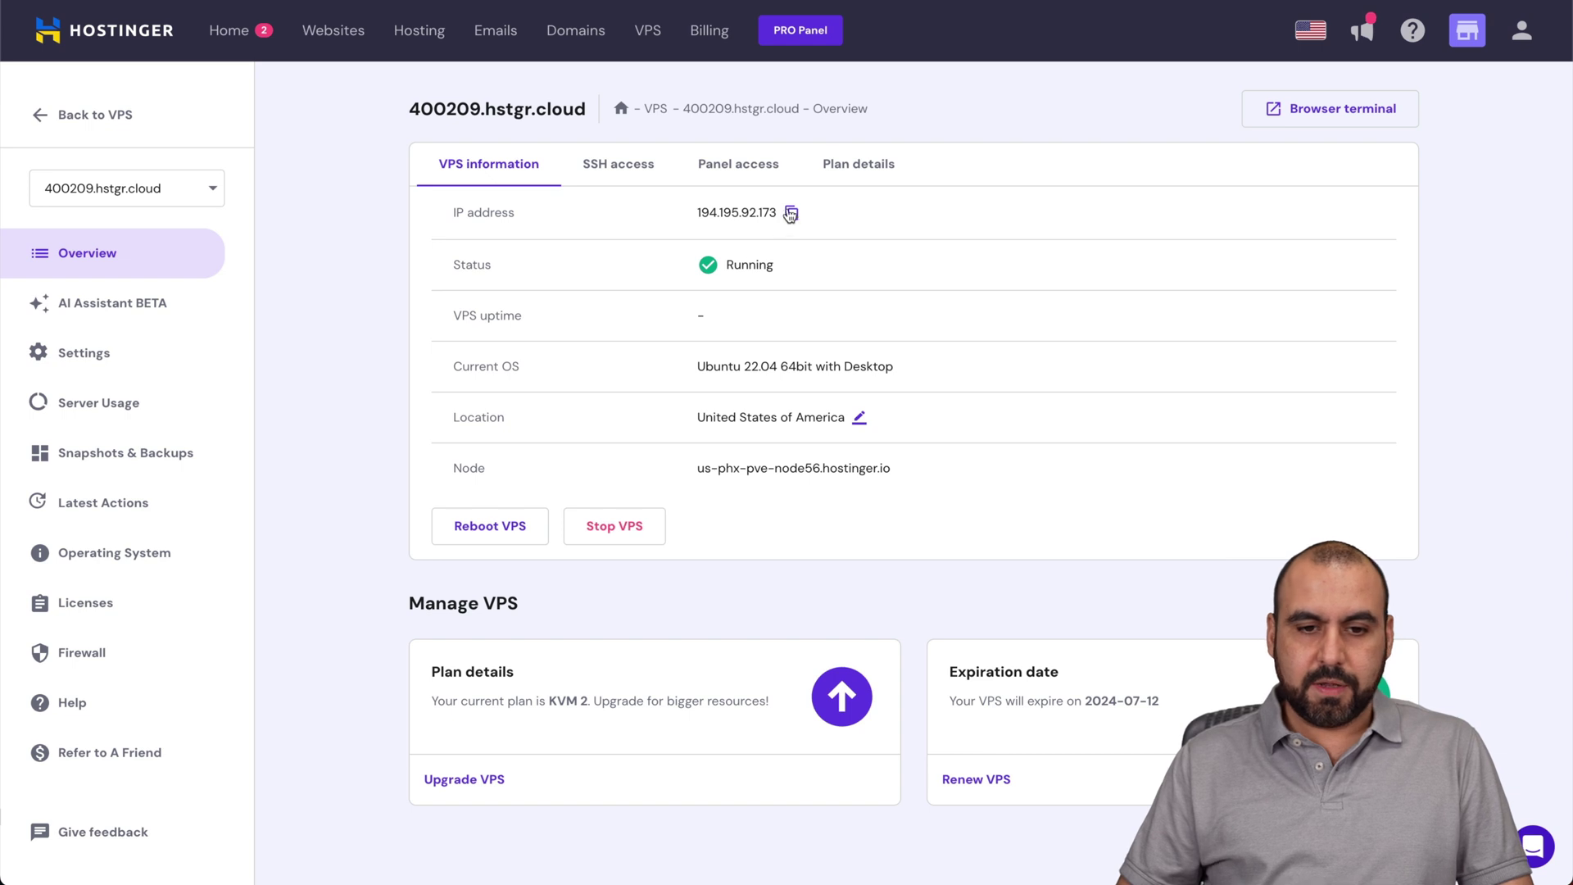
# - Copy the VPS's IPv4 address from the Hostinger dashboard into the IP address field of ServerAvatar's server connection form
pyautogui.click(790, 214)
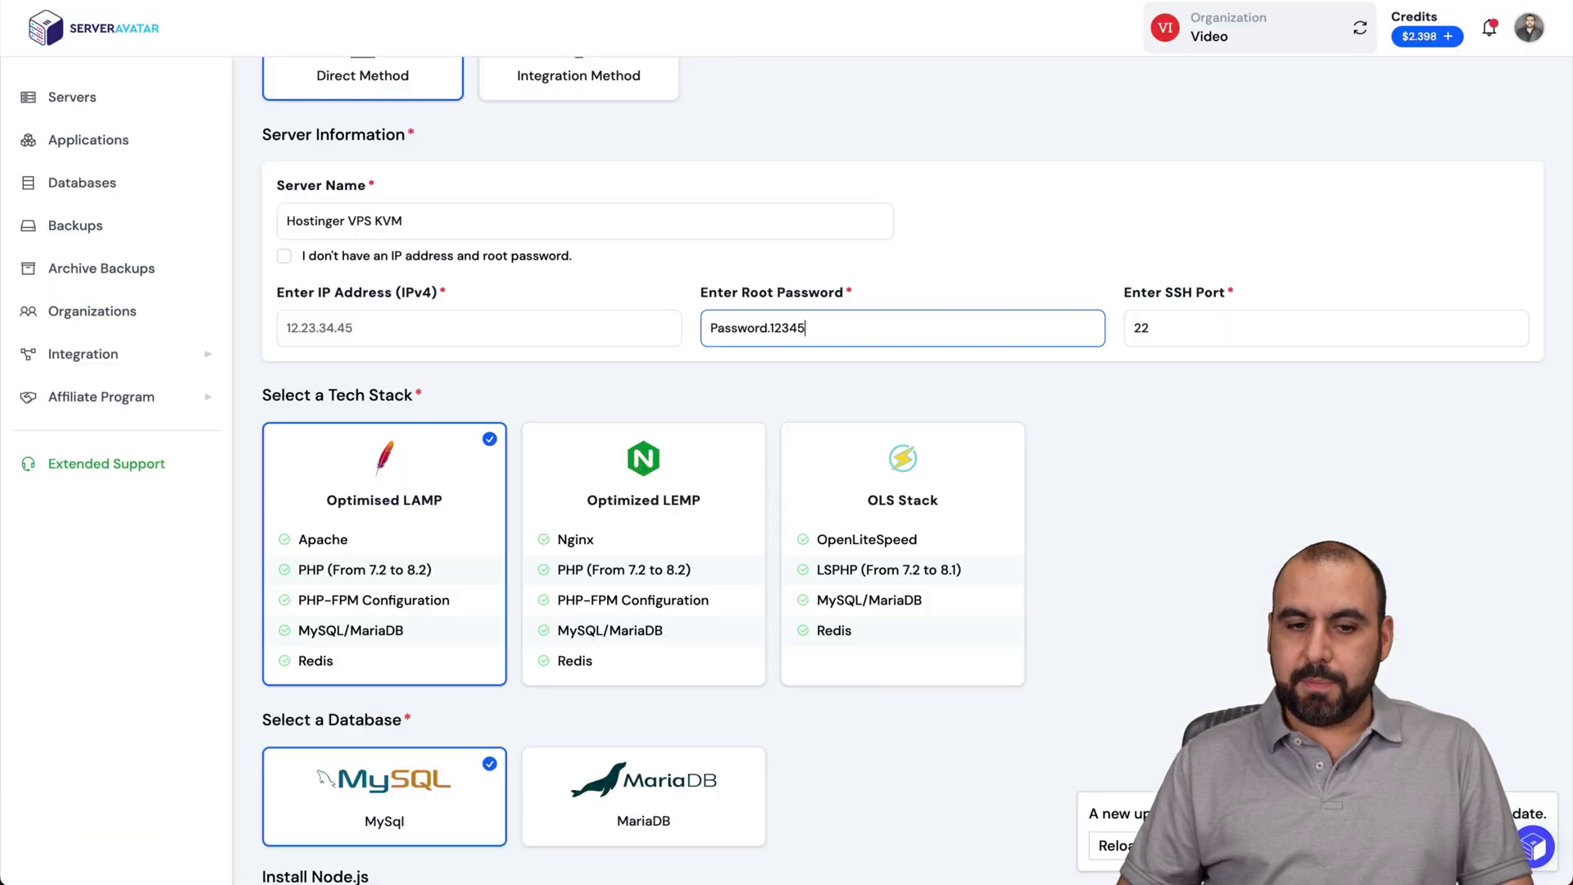
pyautogui.click(569, 330)
pyautogui.hotkey('ctrl', 'v')
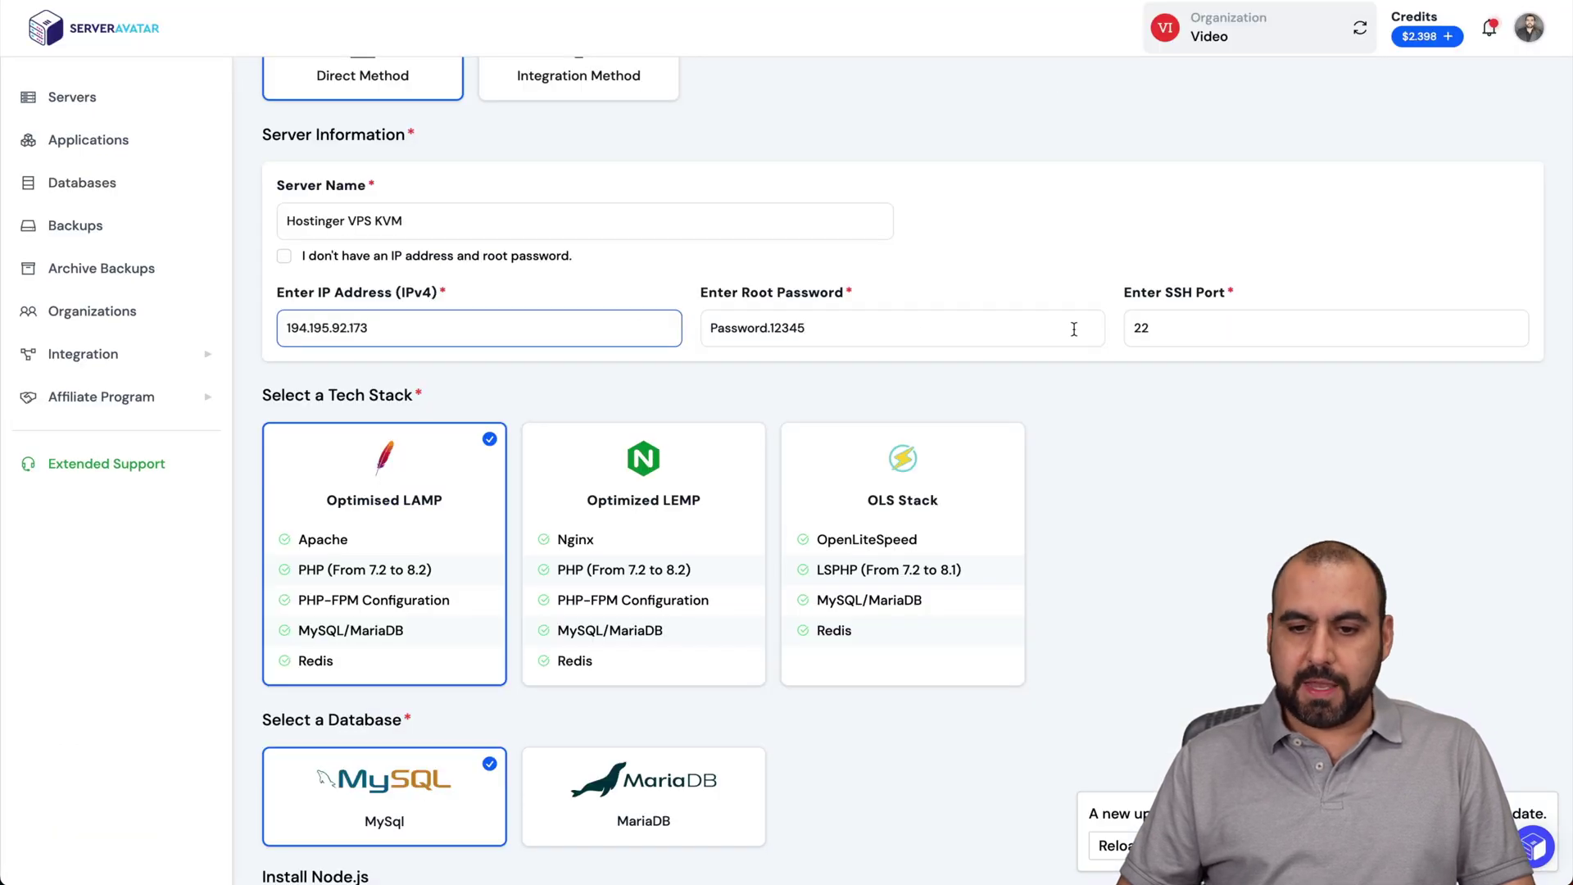
# - Choose the OLS Stack, keeping MySQL as the database and Node.js installation off, and start connecting the server
pyautogui.scroll(-3, 1199, 416)
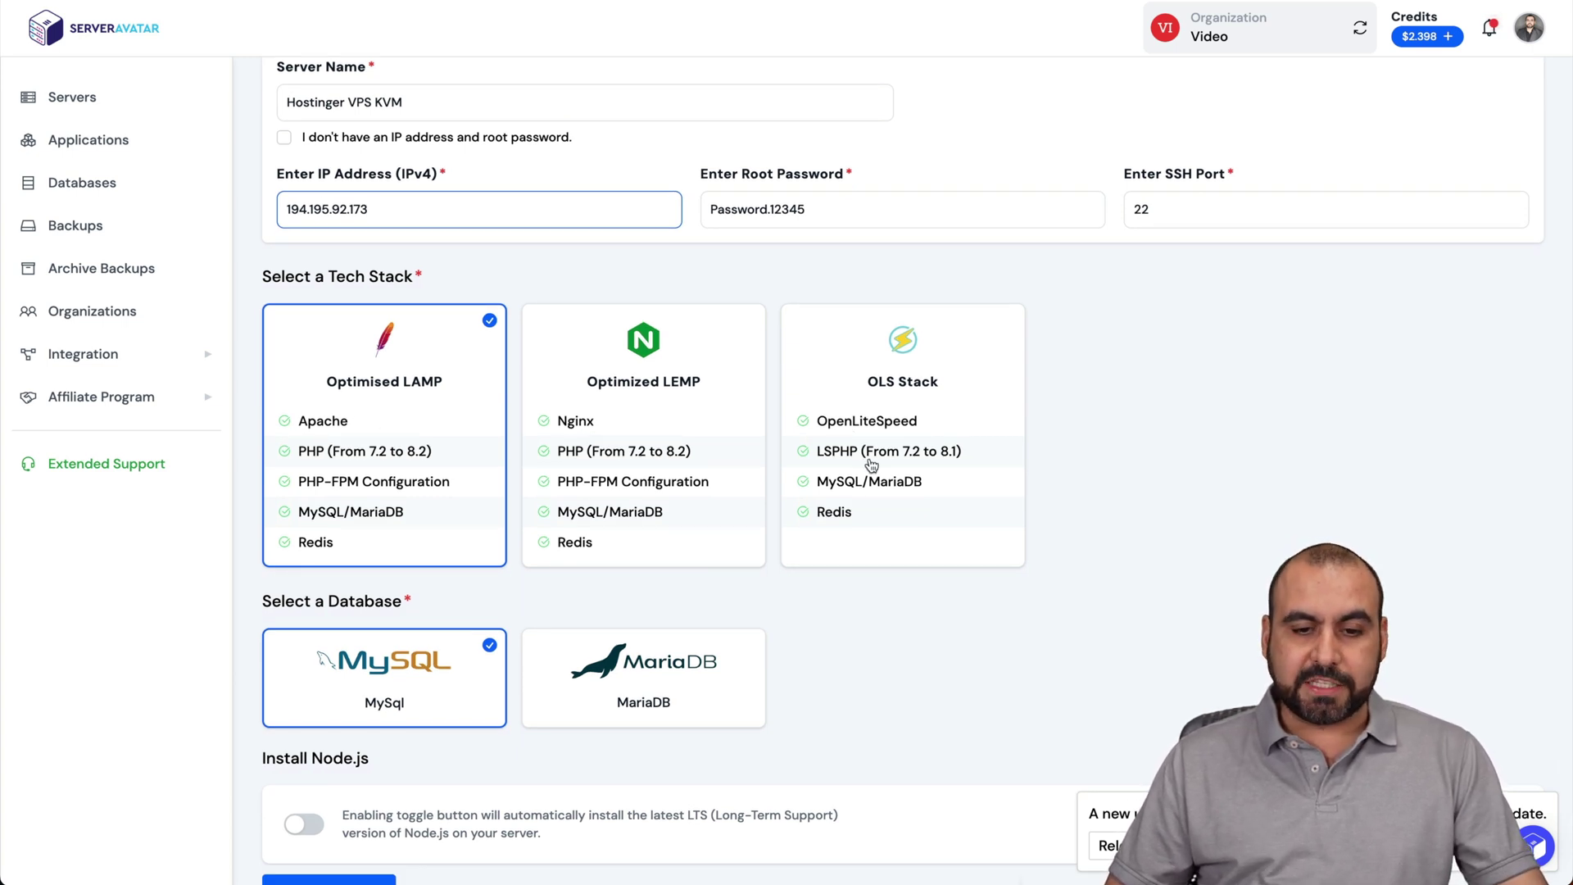
pyautogui.click(825, 412)
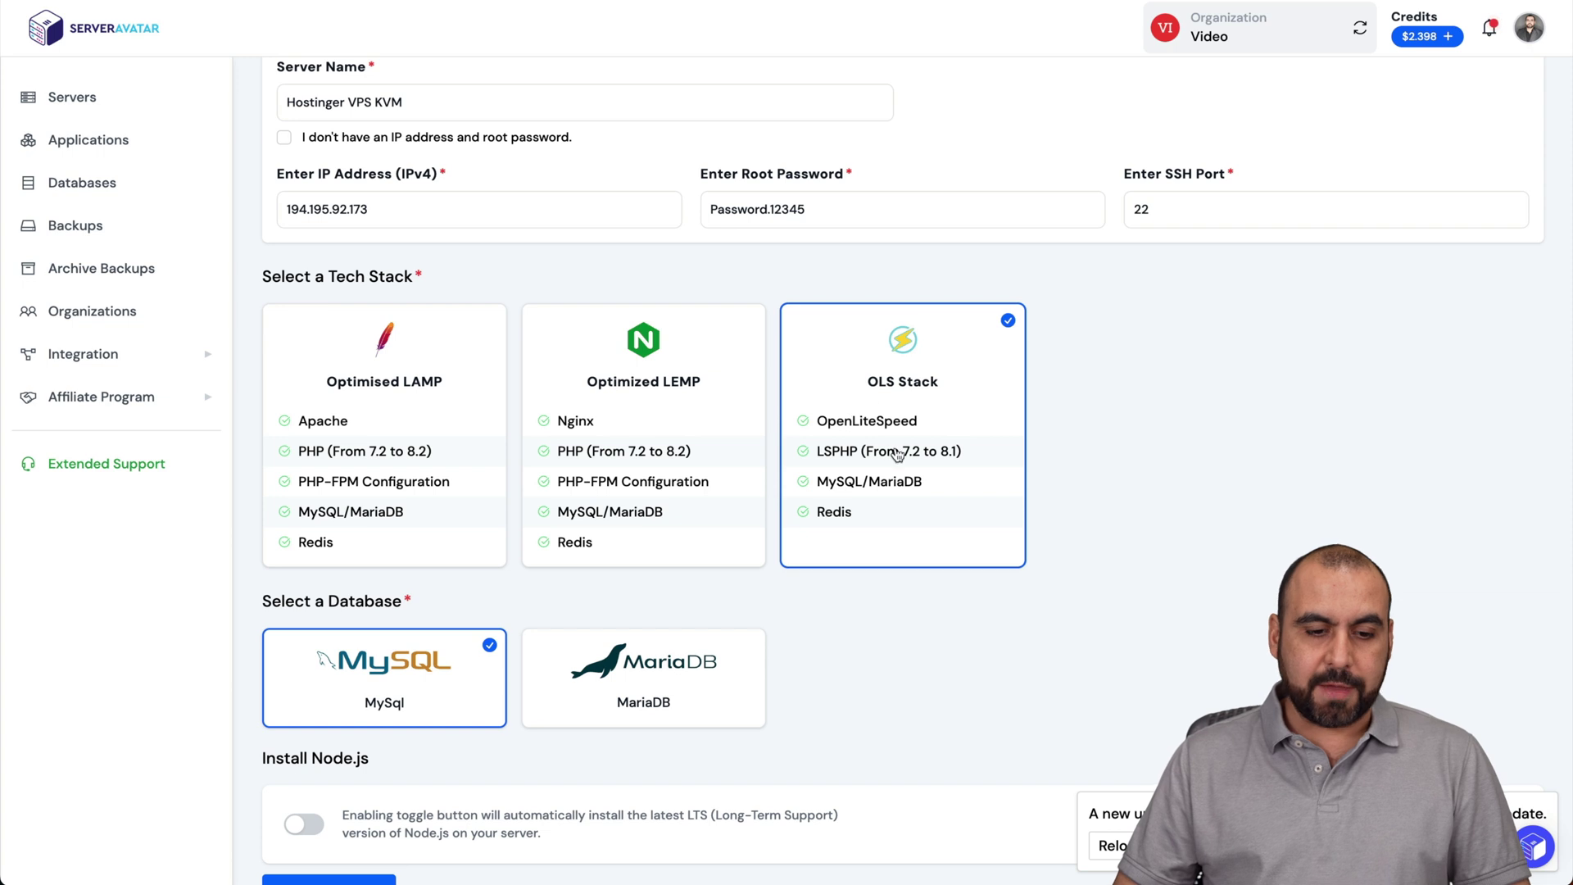
pyautogui.scroll(-1, 906, 459)
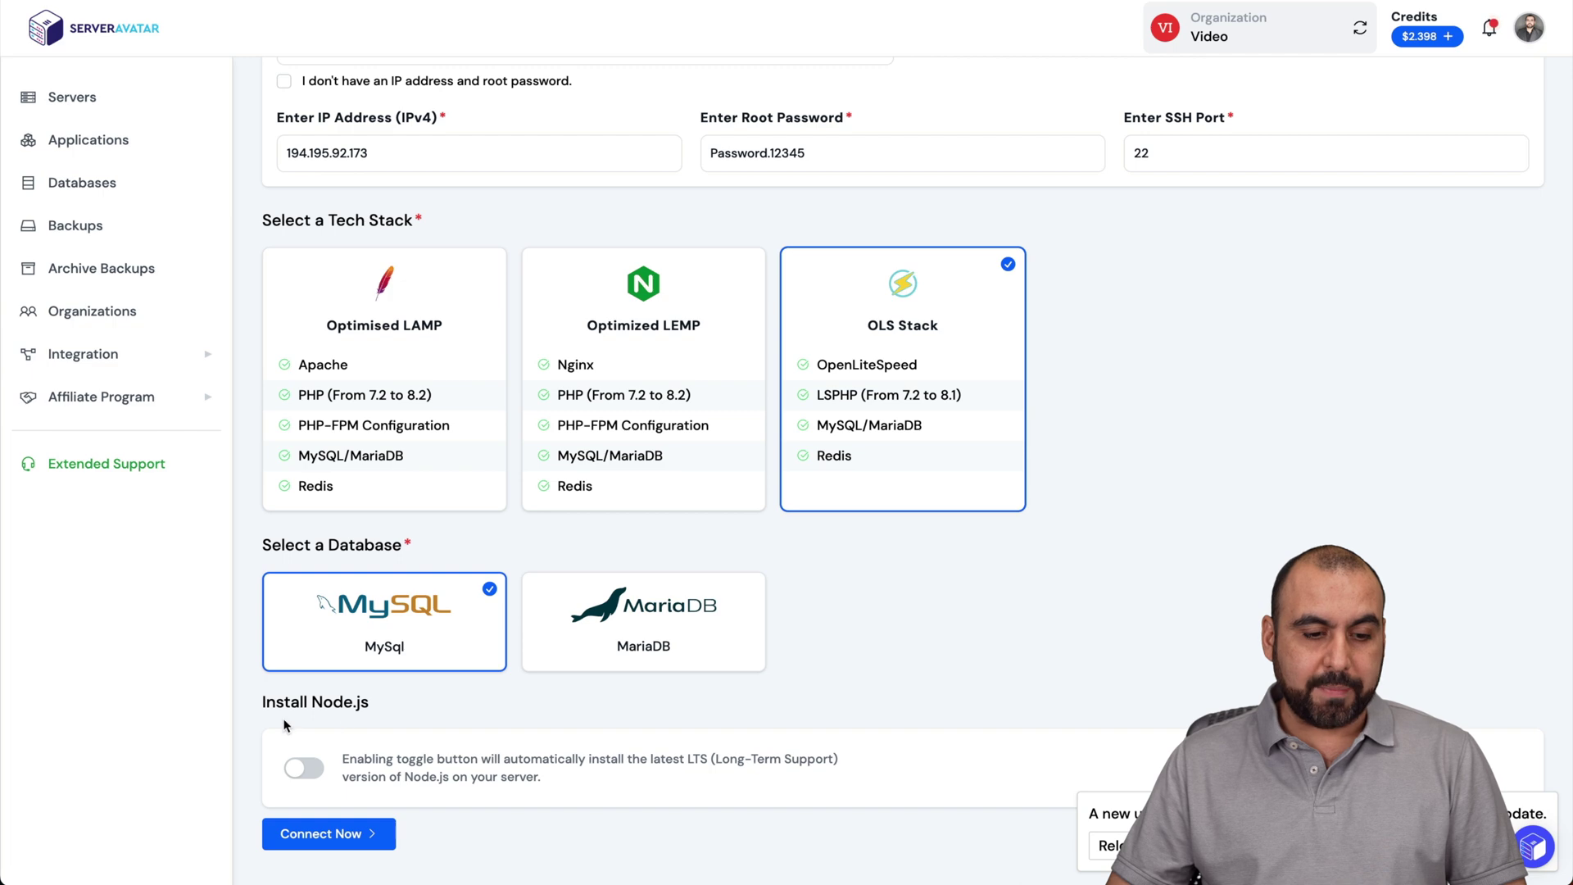
pyautogui.click(352, 832)
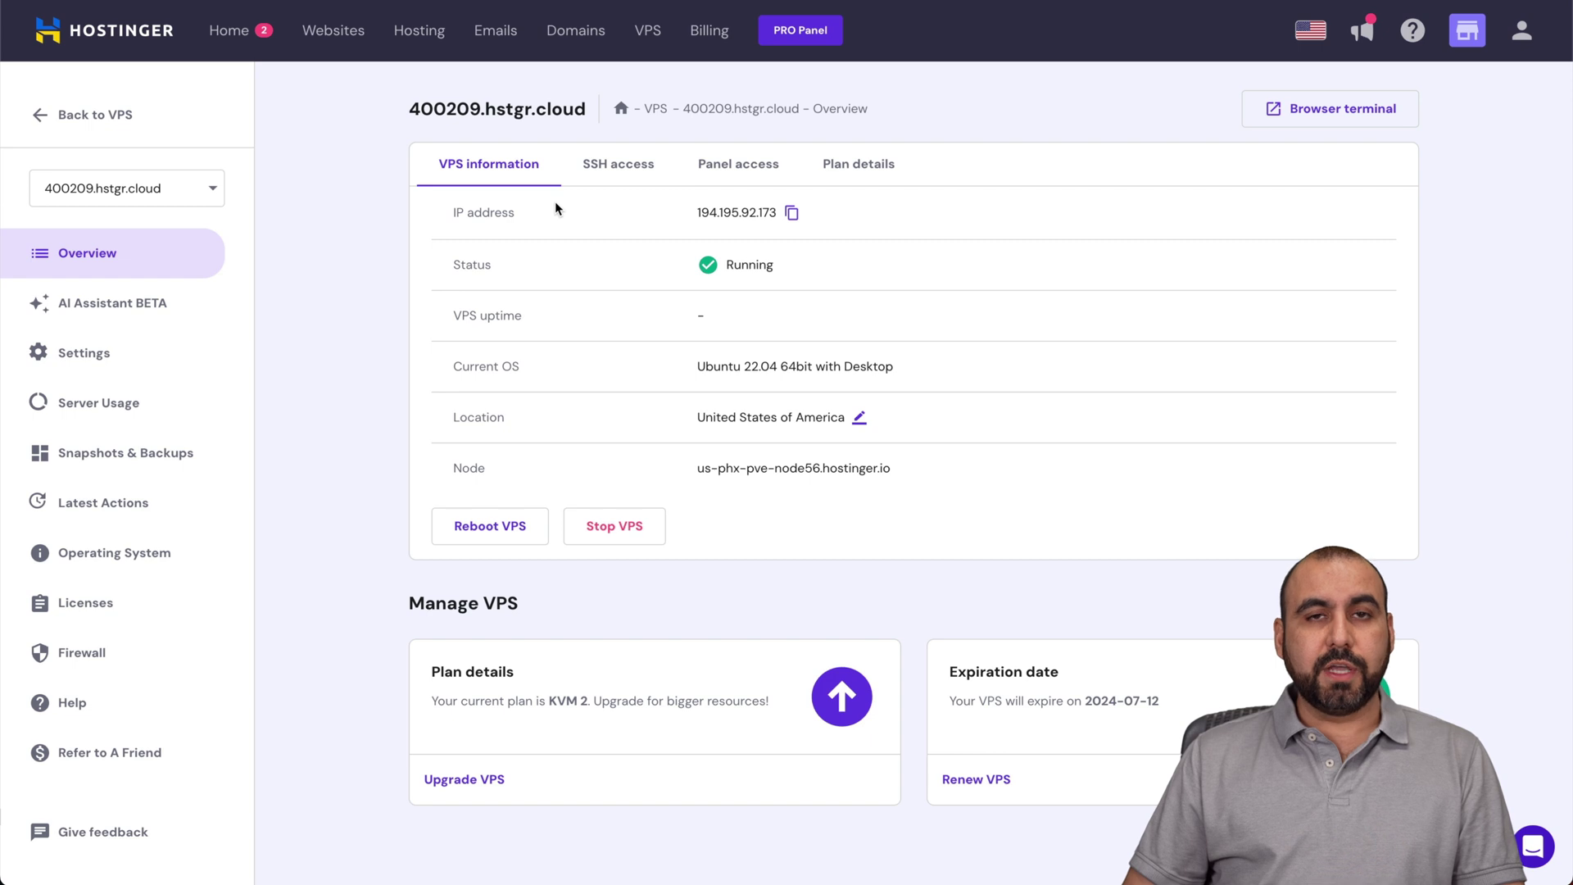
# - Switch to the Hostinger dashboard and review the VPS's SSH access, panel access and plan details, returning to the VPS information
pyautogui.click(608, 170)
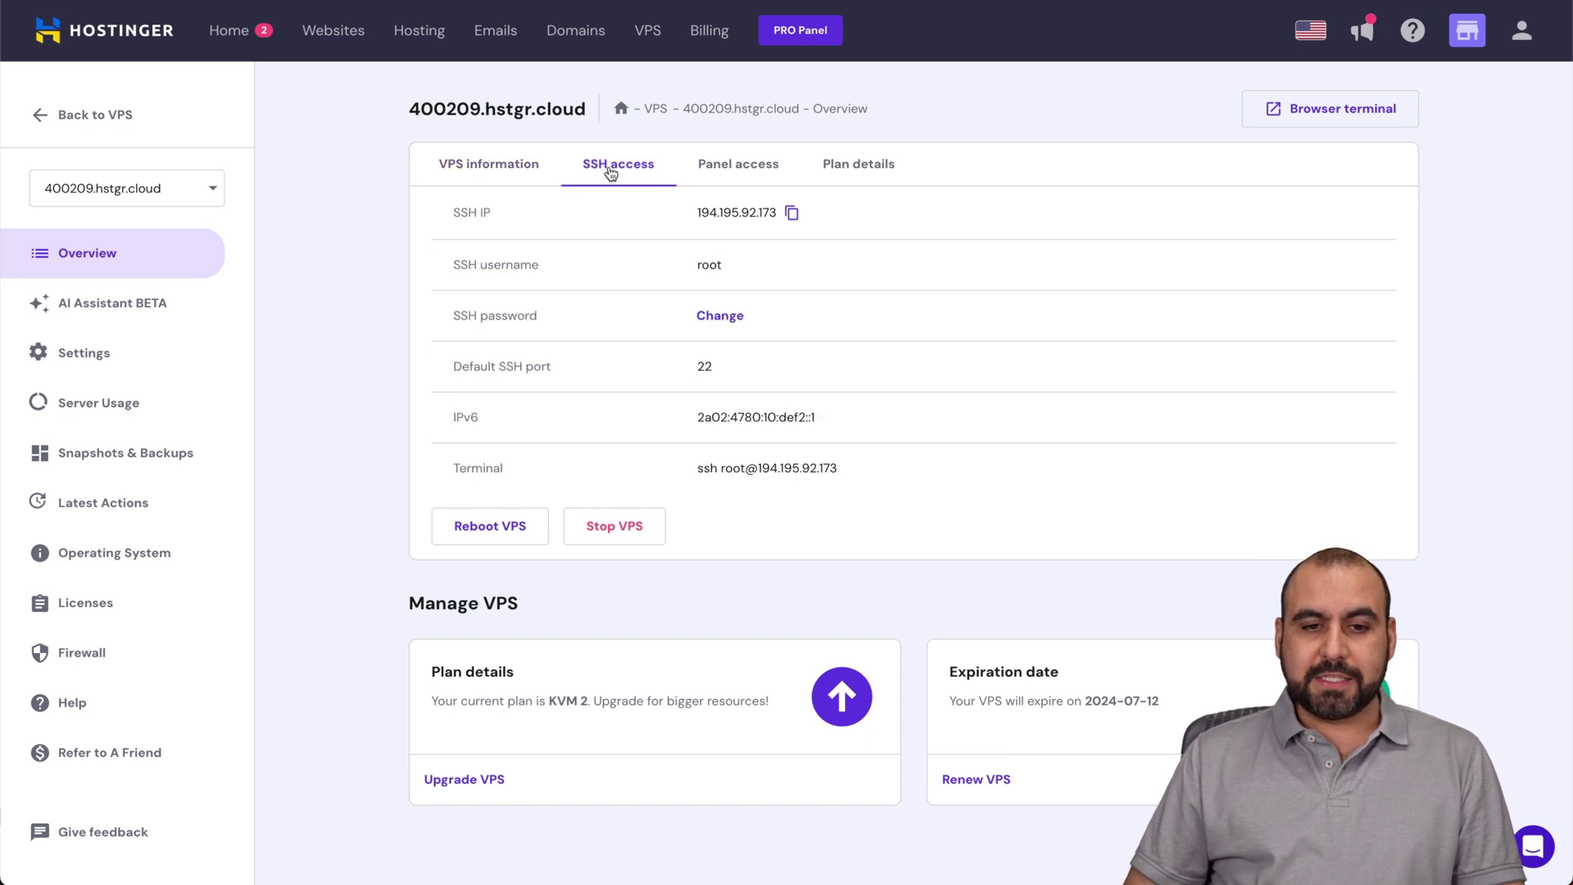
pyautogui.click(740, 170)
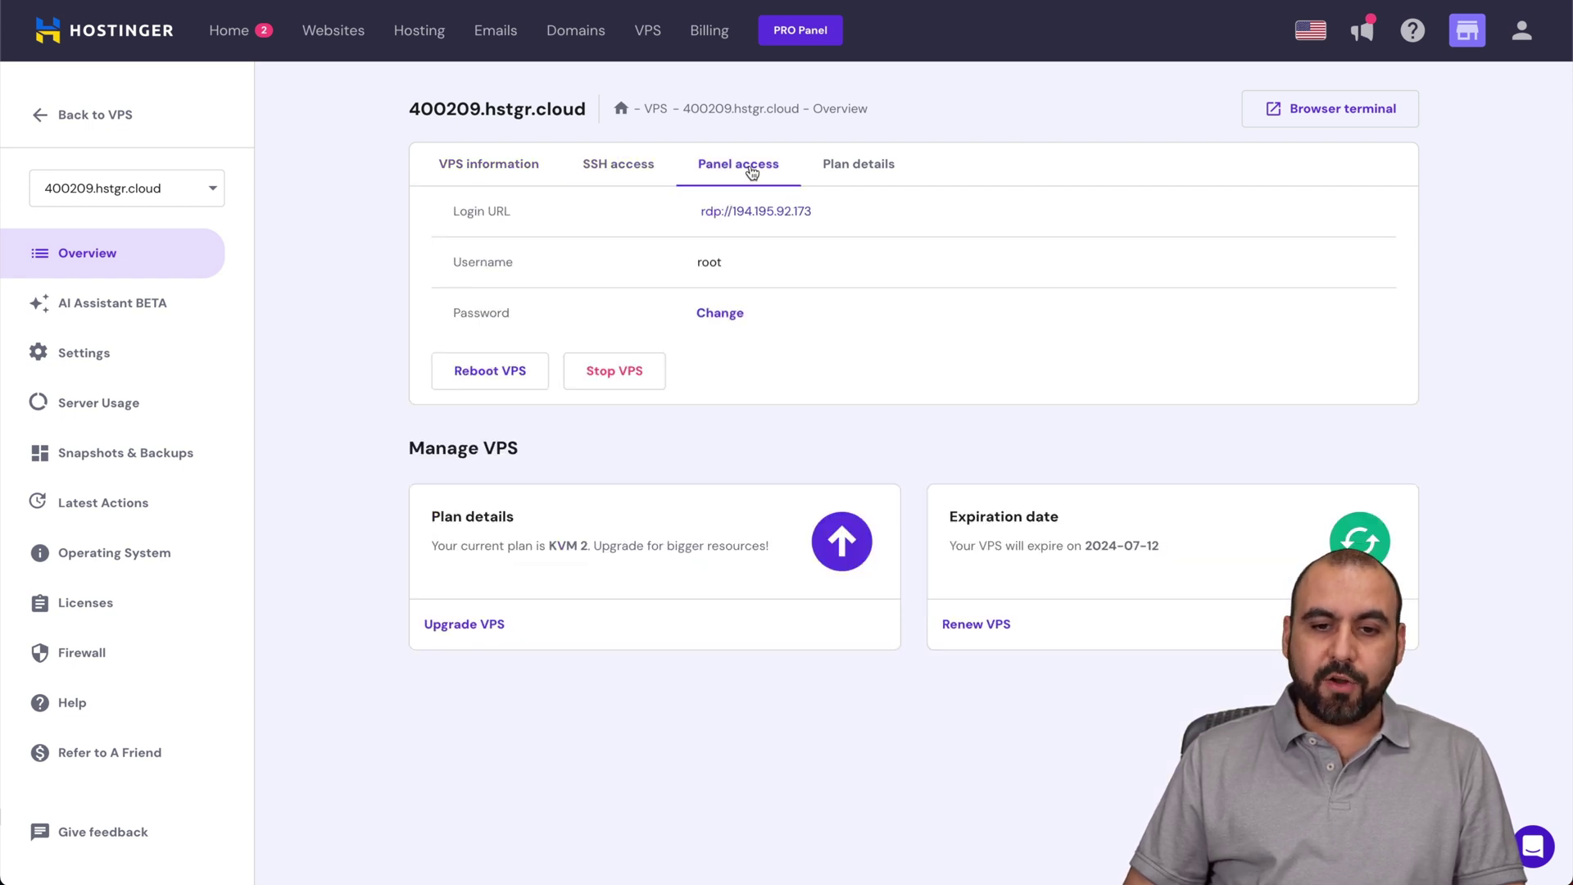
pyautogui.click(844, 171)
pyautogui.click(501, 170)
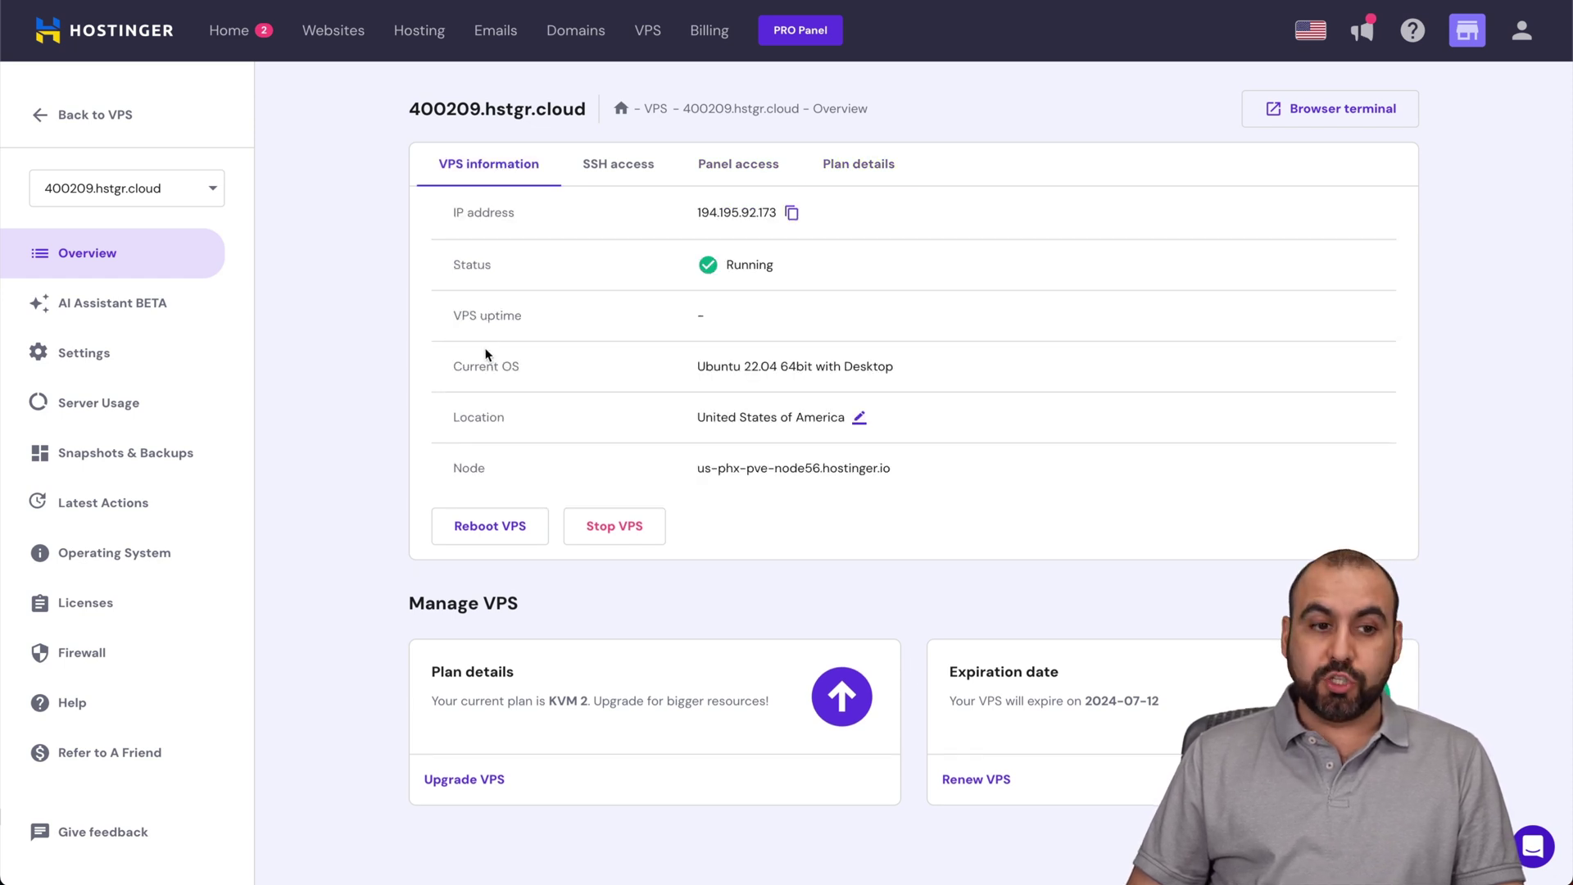
# - Review the VPS's main settings, IP addresses, emergency mode and SSH keys, and check its operating system options
pyautogui.click(78, 354)
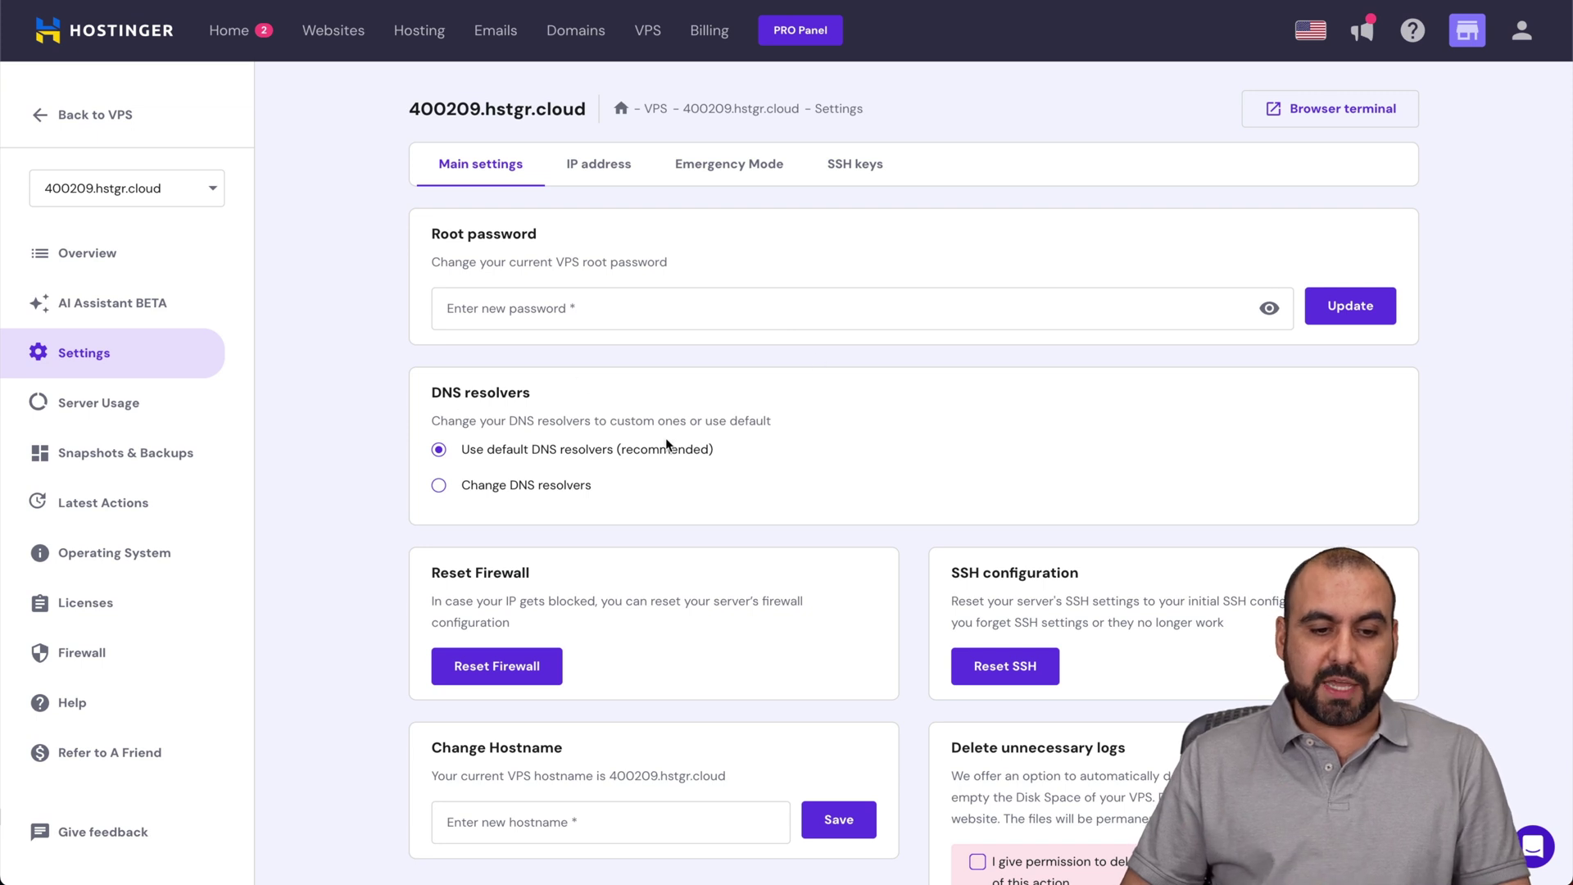
pyautogui.scroll(-3, 721, 456)
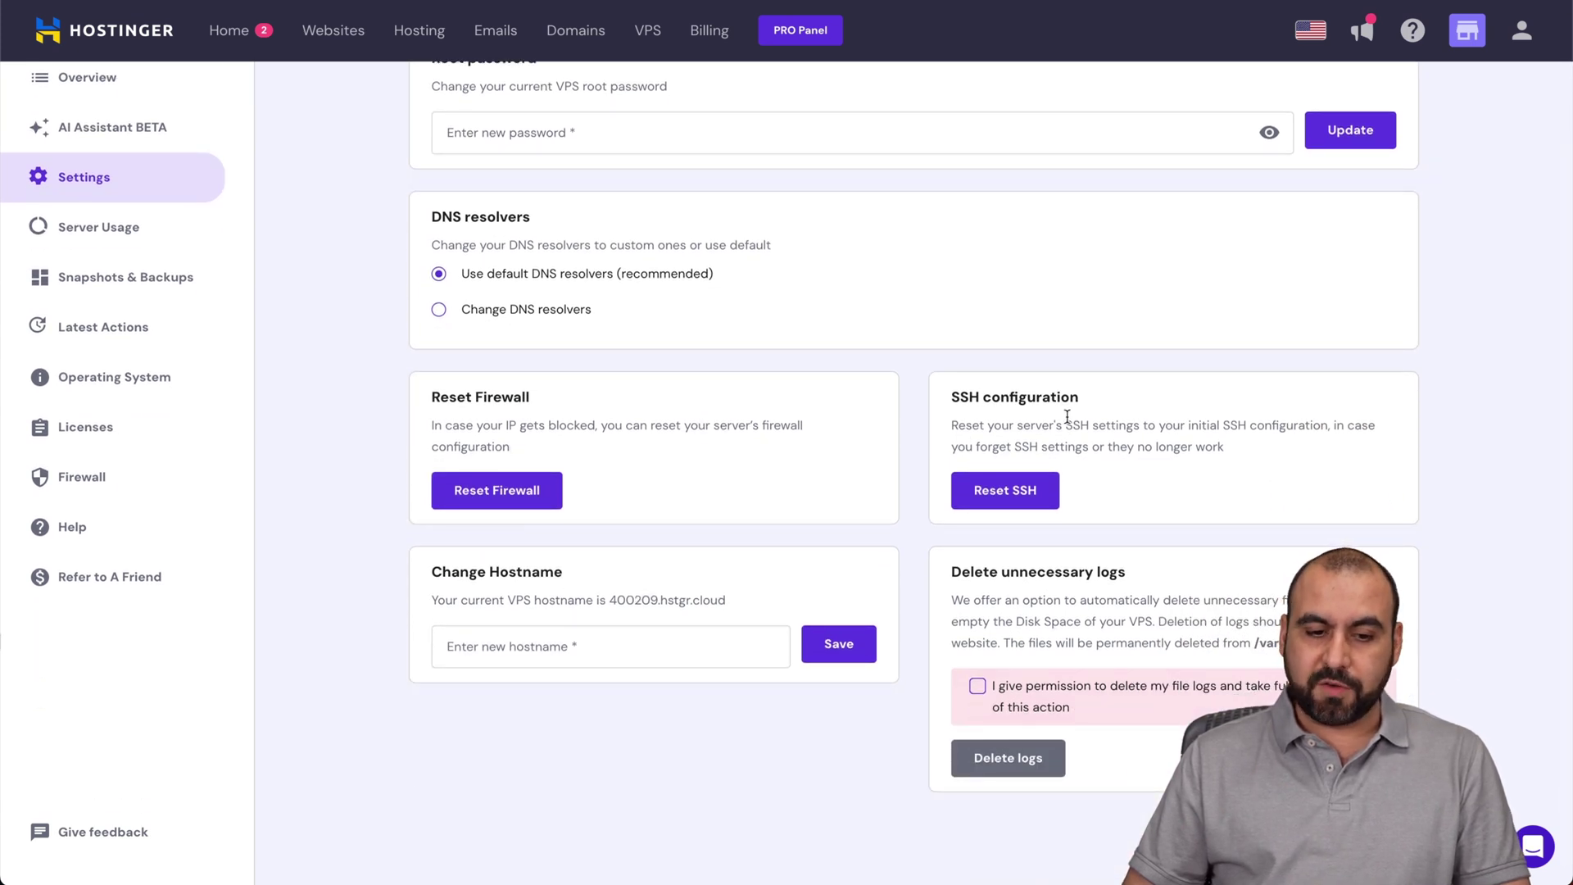
pyautogui.scroll(4, 861, 311)
pyautogui.click(611, 166)
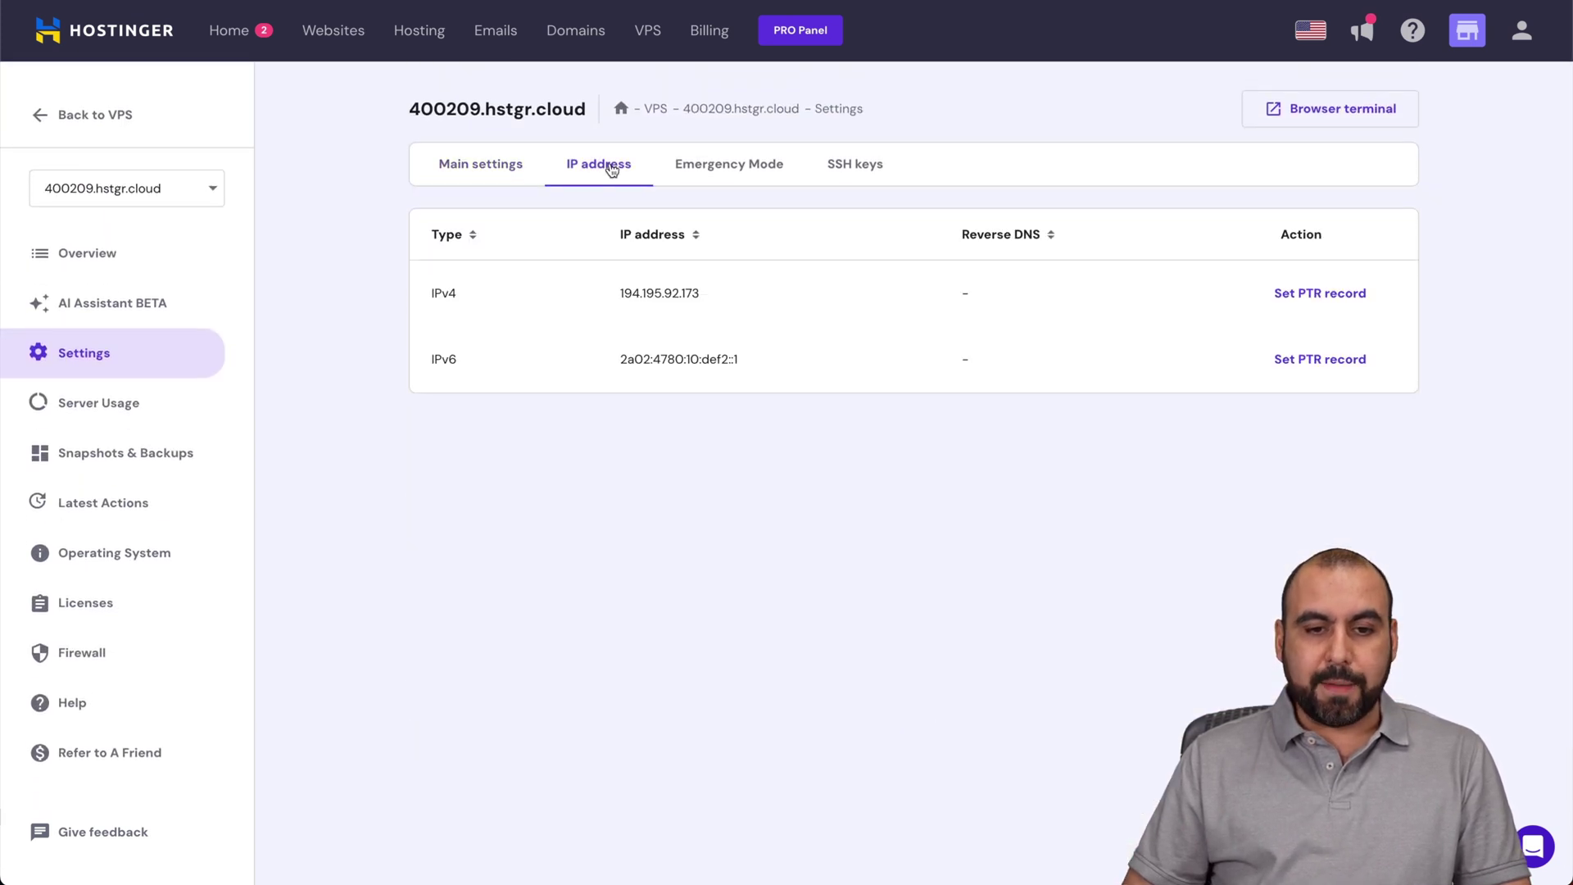
pyautogui.click(727, 168)
pyautogui.click(852, 166)
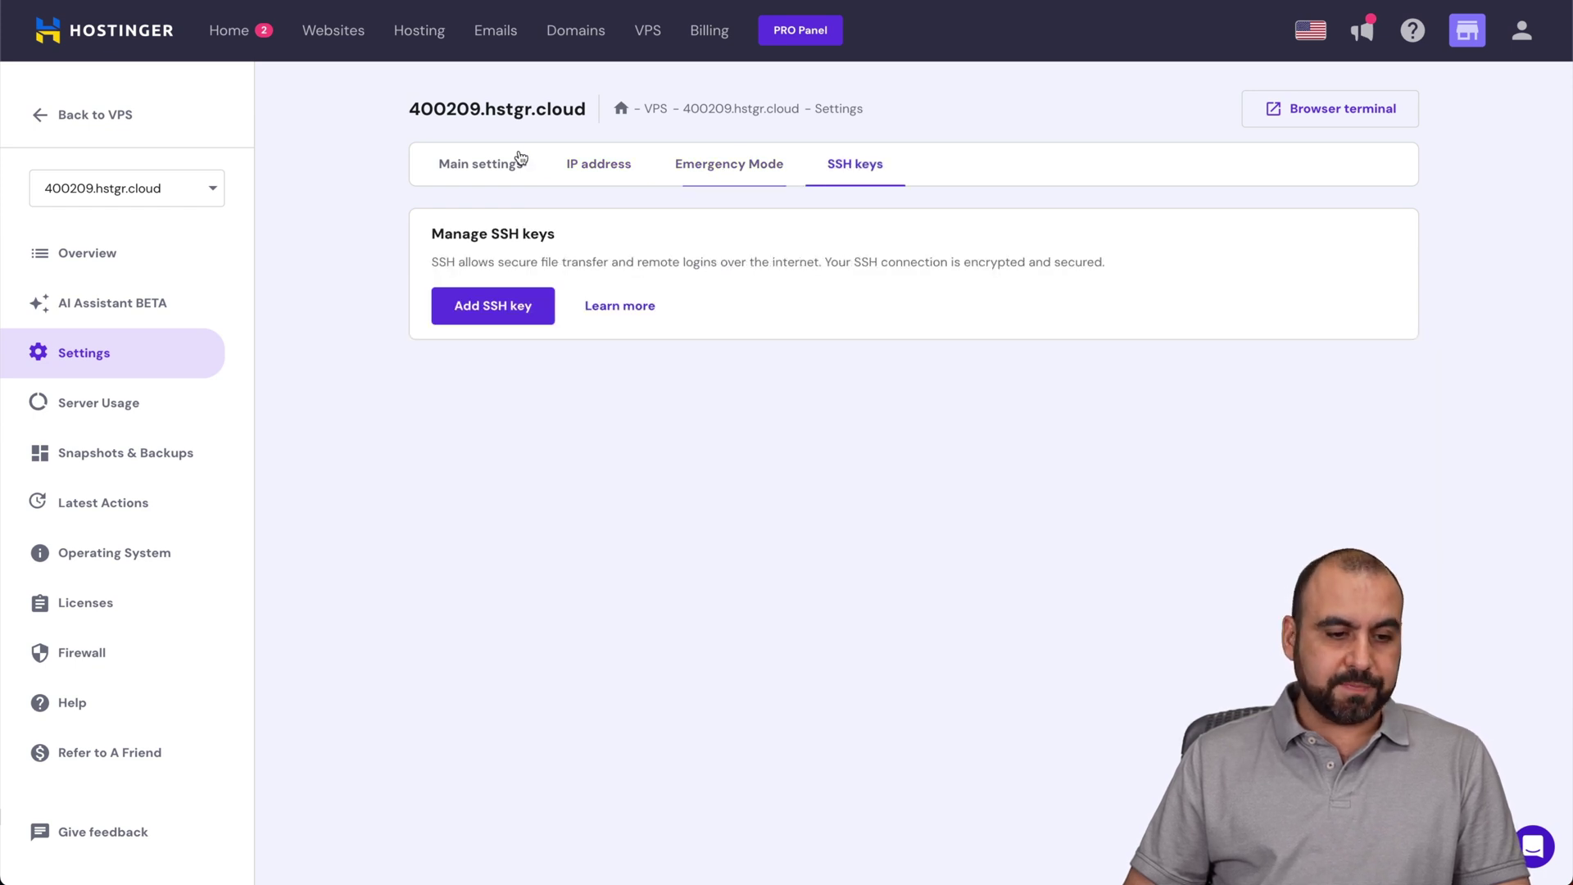
pyautogui.click(492, 166)
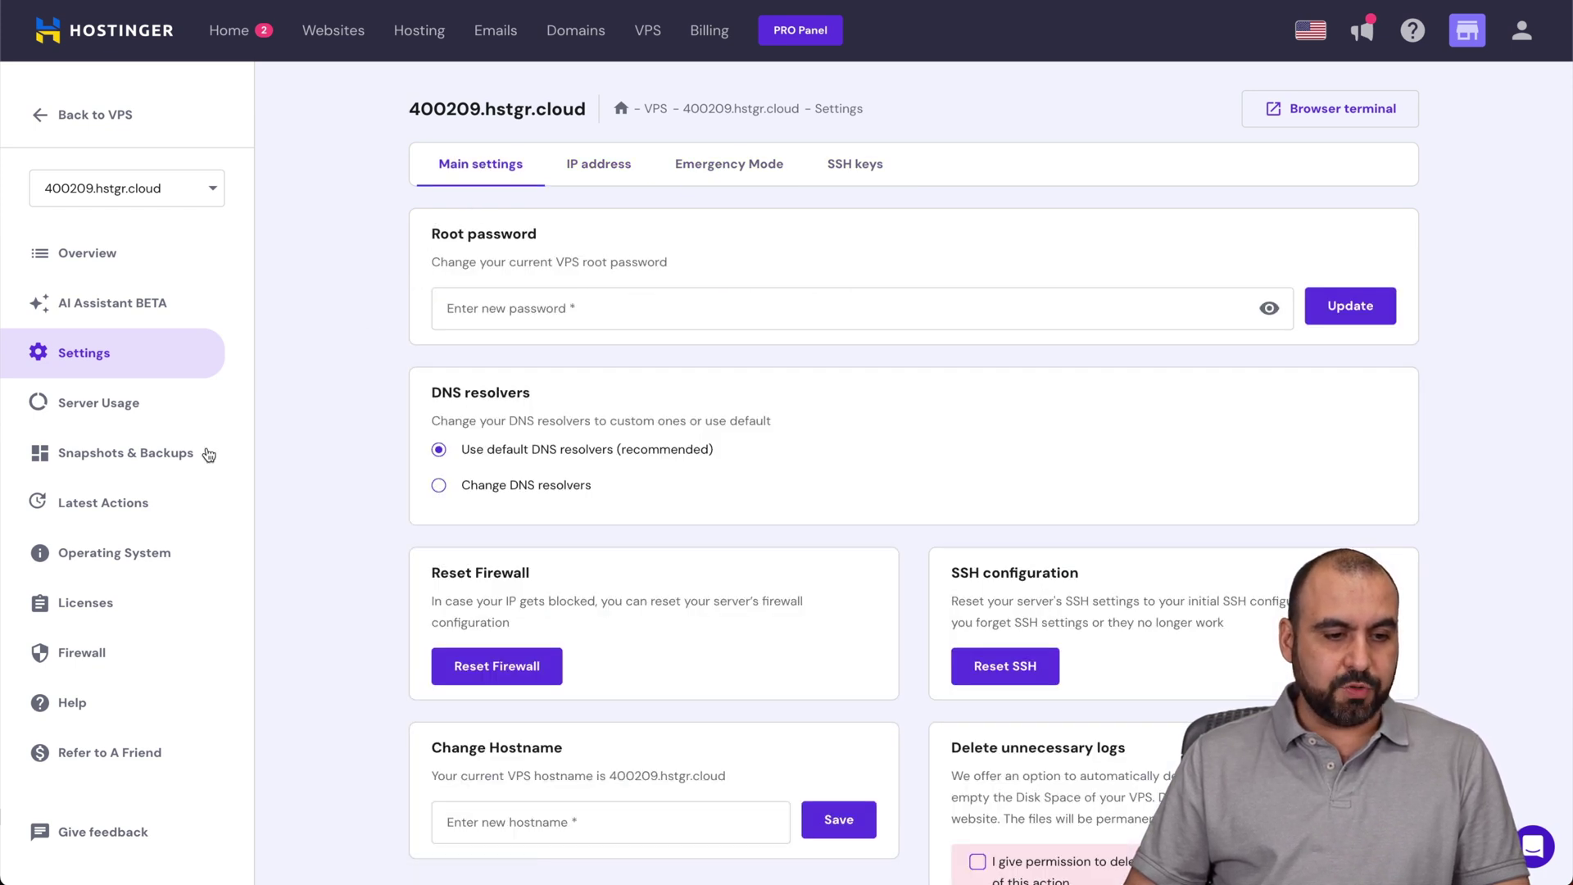
pyautogui.click(157, 546)
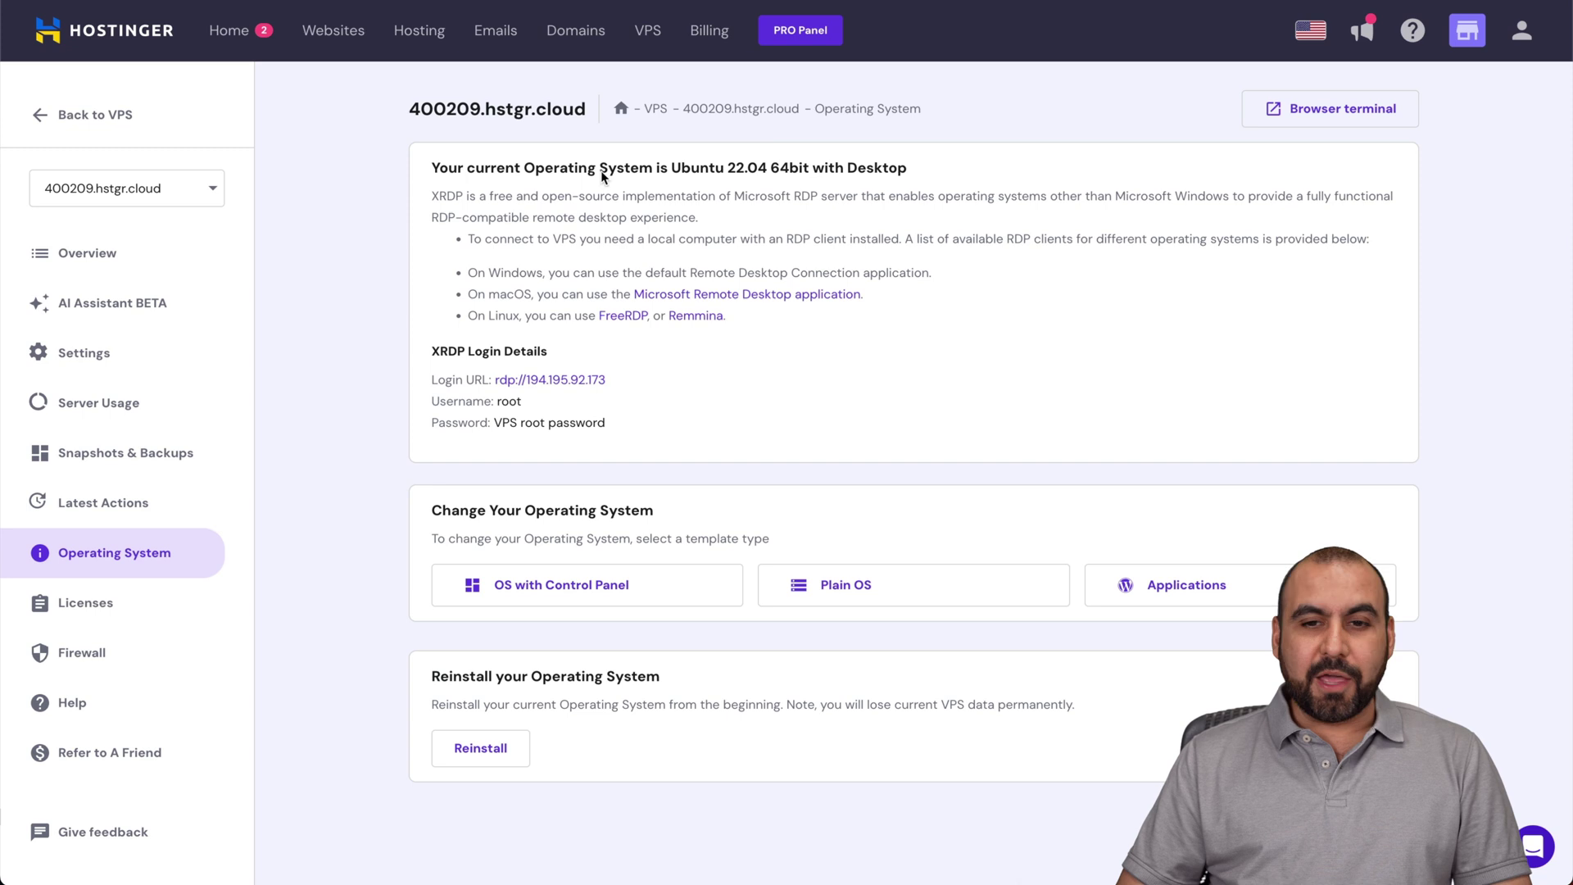
# - Return to Hostinger's public VPS hosting page and compare the KVM plans and their prices
pyautogui.hscroll(-5, 1030, 46)
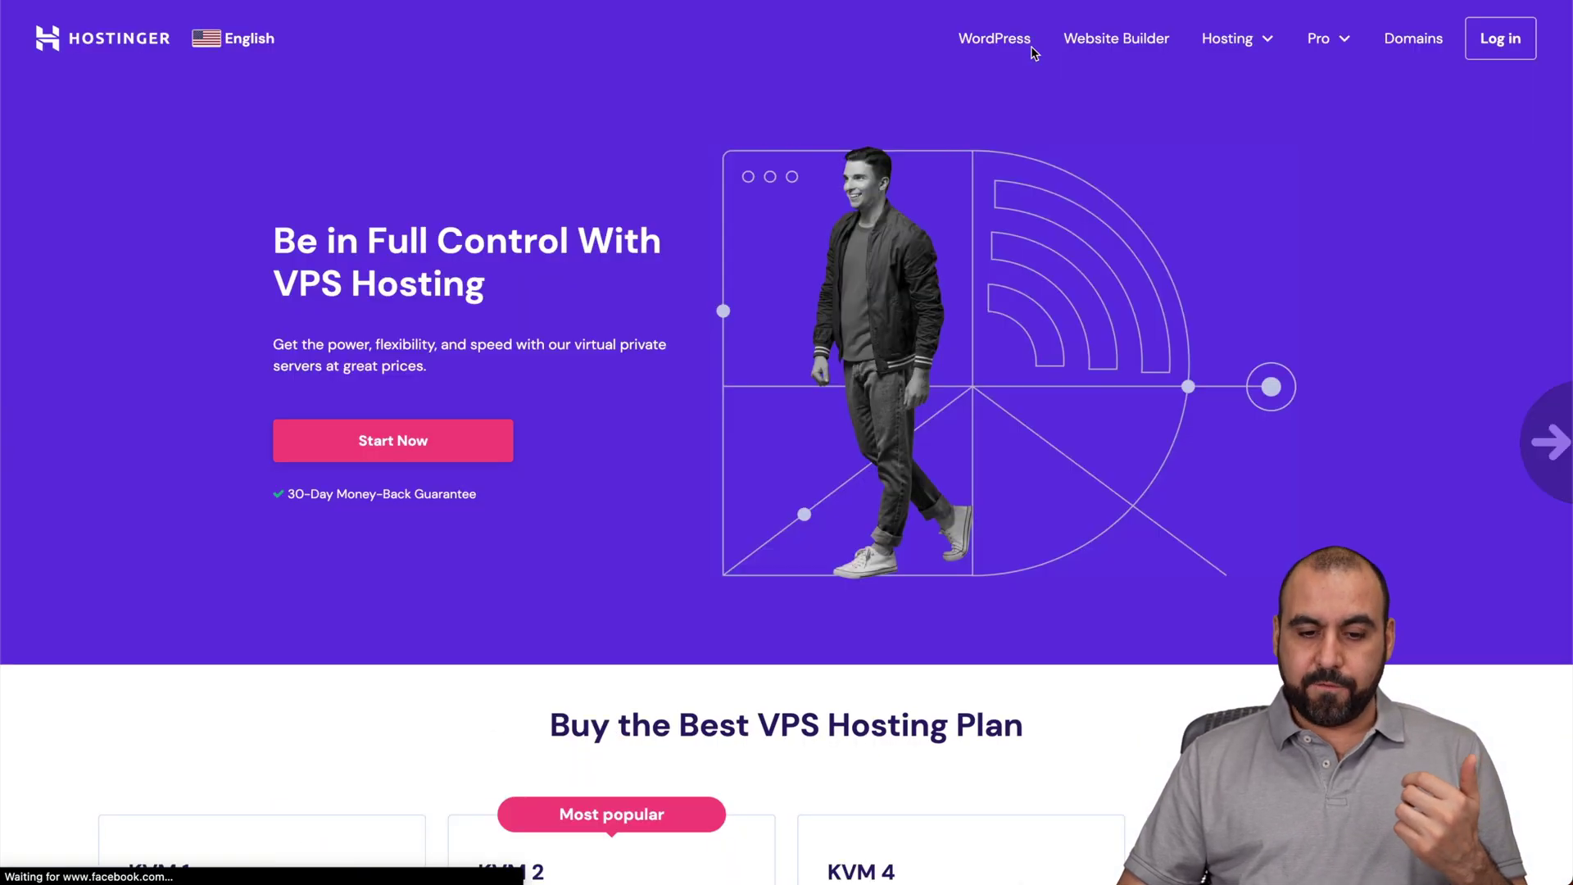
pyautogui.scroll(-7, 1032, 52)
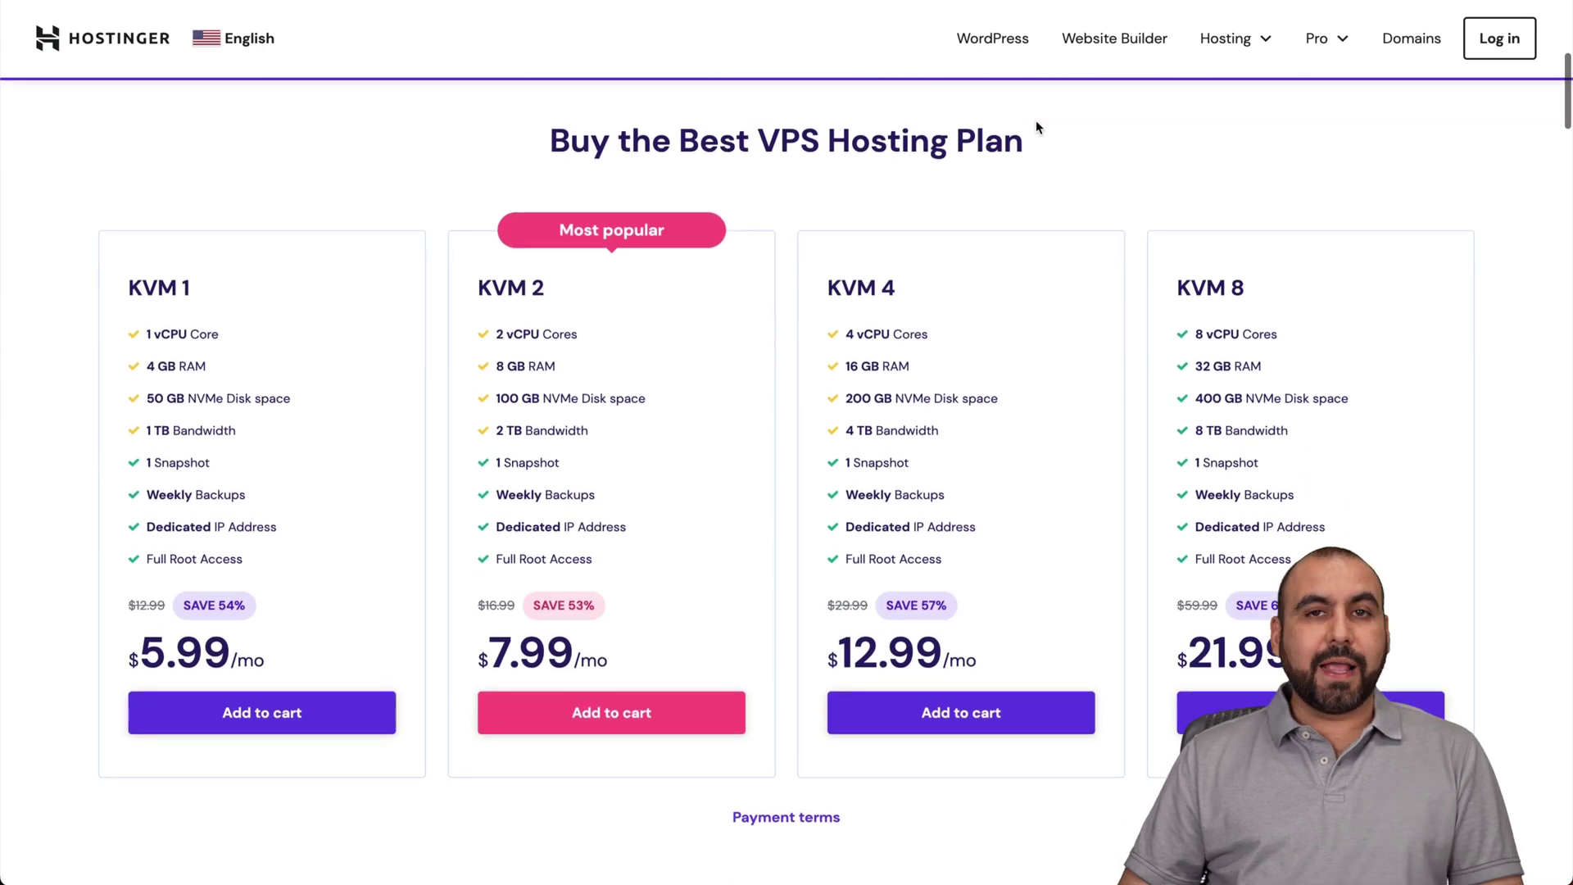